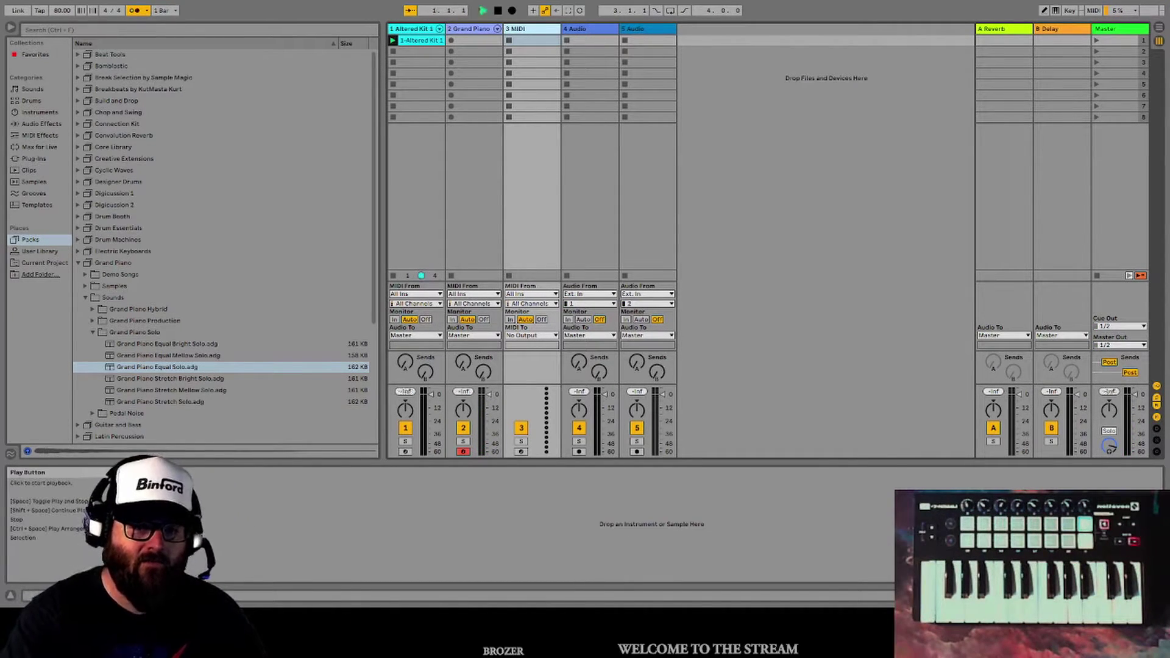
# Start playback and load the Suitcase Boulevard Funk preset from the Electric Keyboards Suitcase Piano sounds onto track 3
pyautogui.click(482, 10)
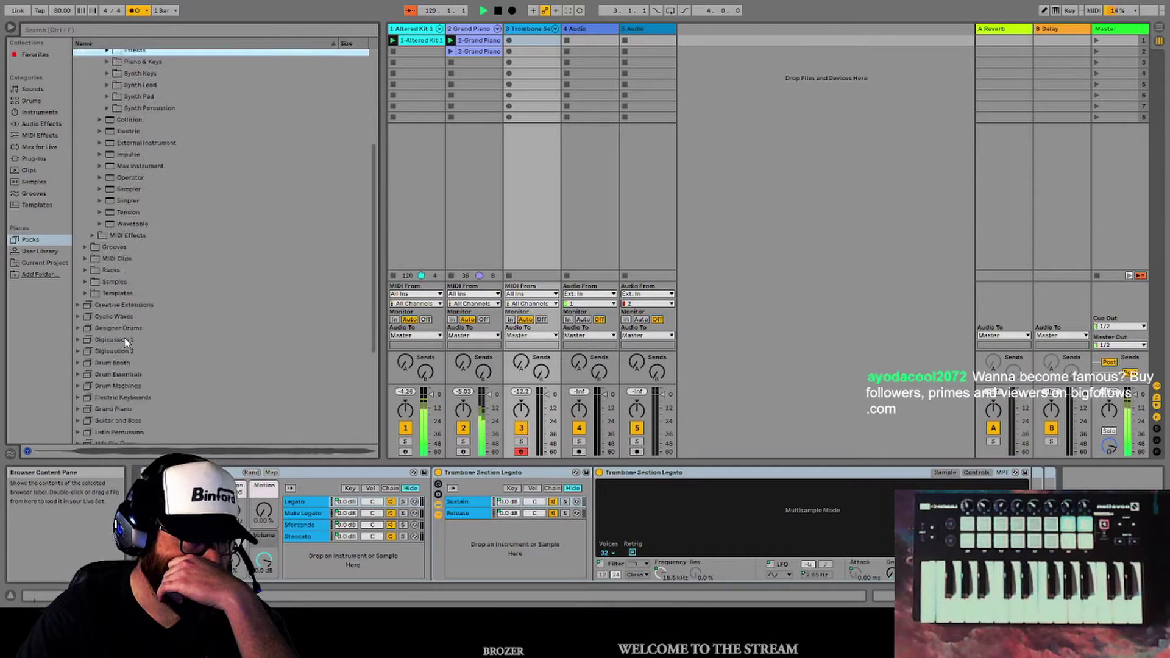
pyautogui.scroll(-3, 125, 338)
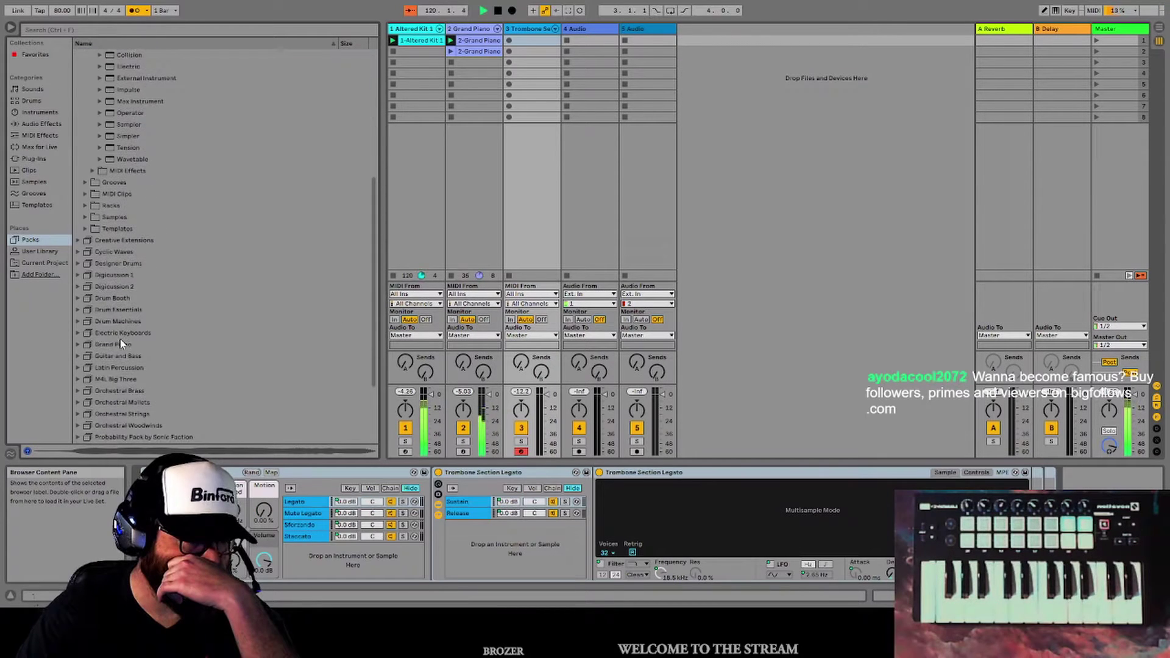
pyautogui.click(77, 333)
pyautogui.click(85, 252)
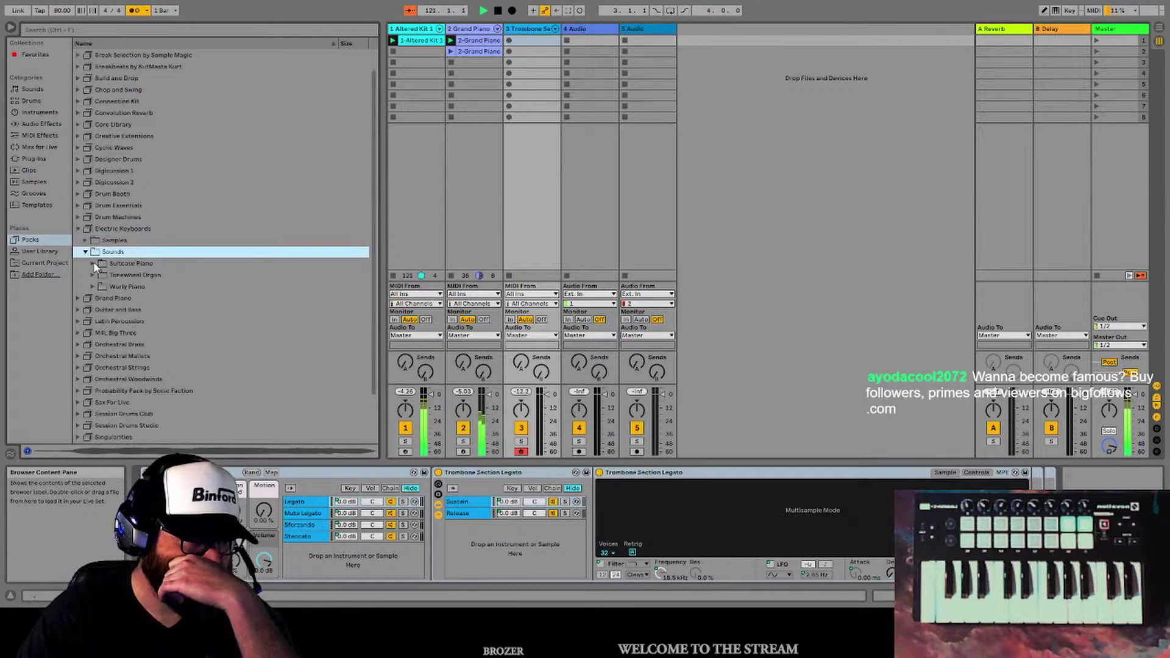
pyautogui.click(91, 264)
pyautogui.click(157, 298)
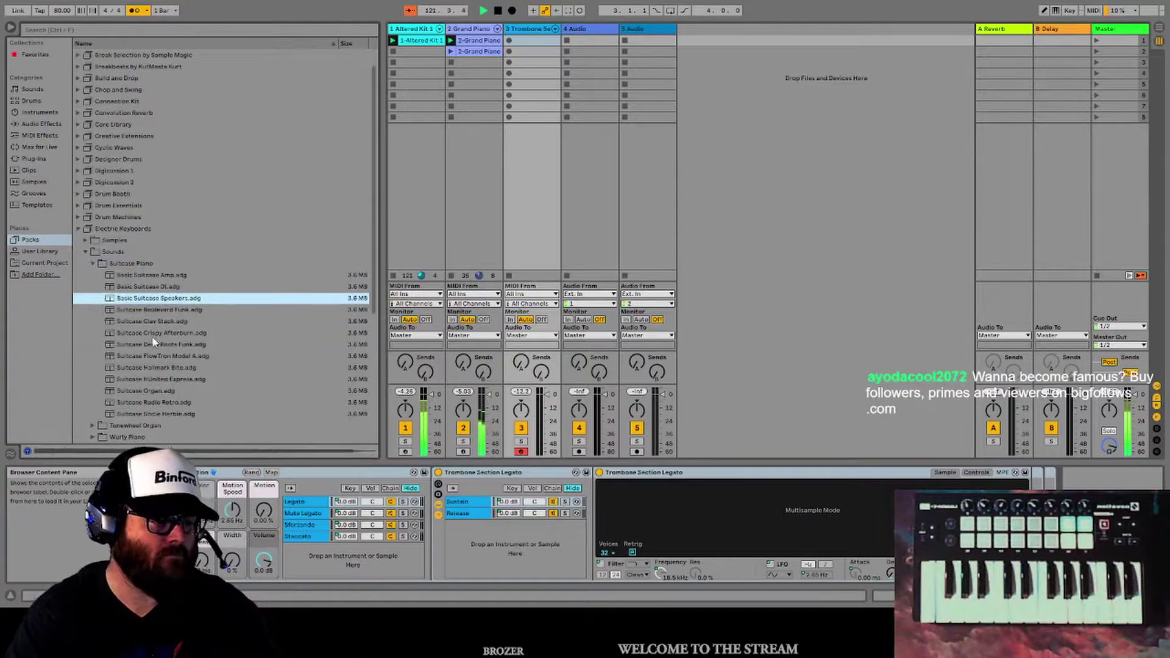
pyautogui.click(156, 311)
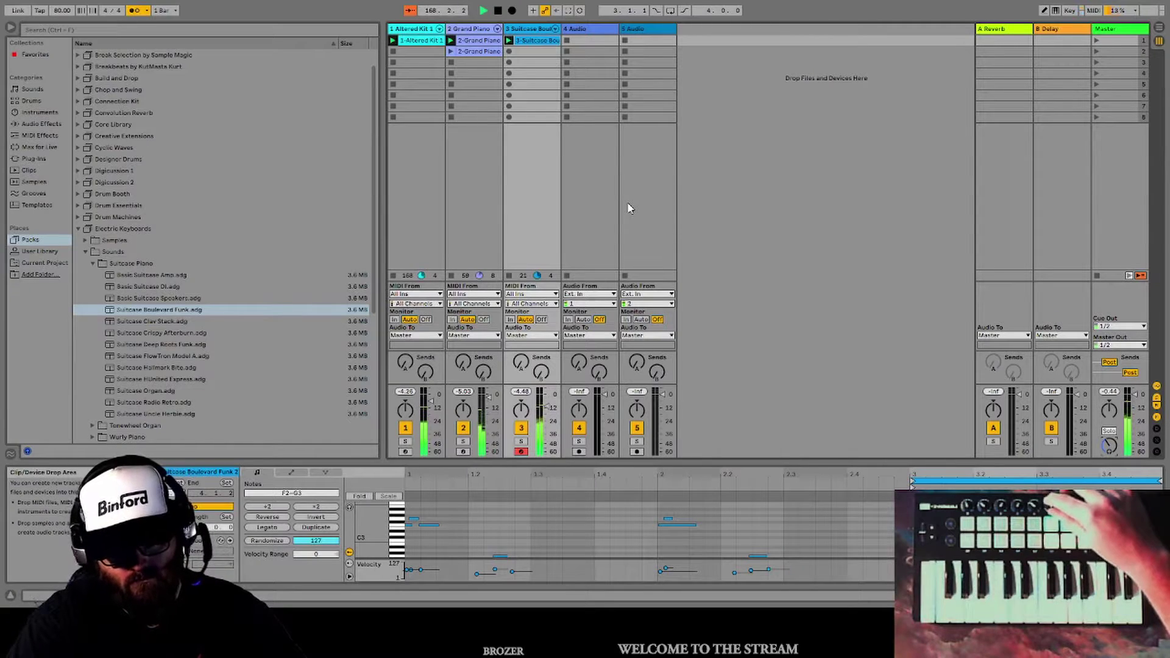
# Add a new MIDI track and place it right after the Suitcase Boulevard Funk track, ahead of the audio tracks
pyautogui.click(732, 136)
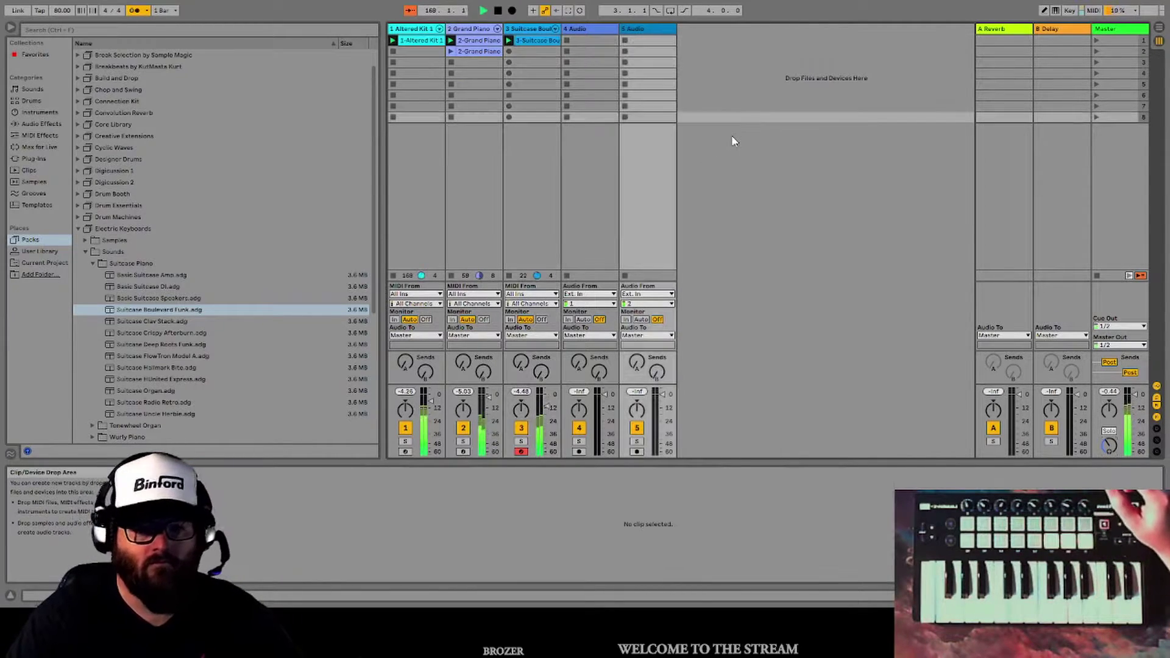
pyautogui.hotkey('ctrl', 'shift', 't')
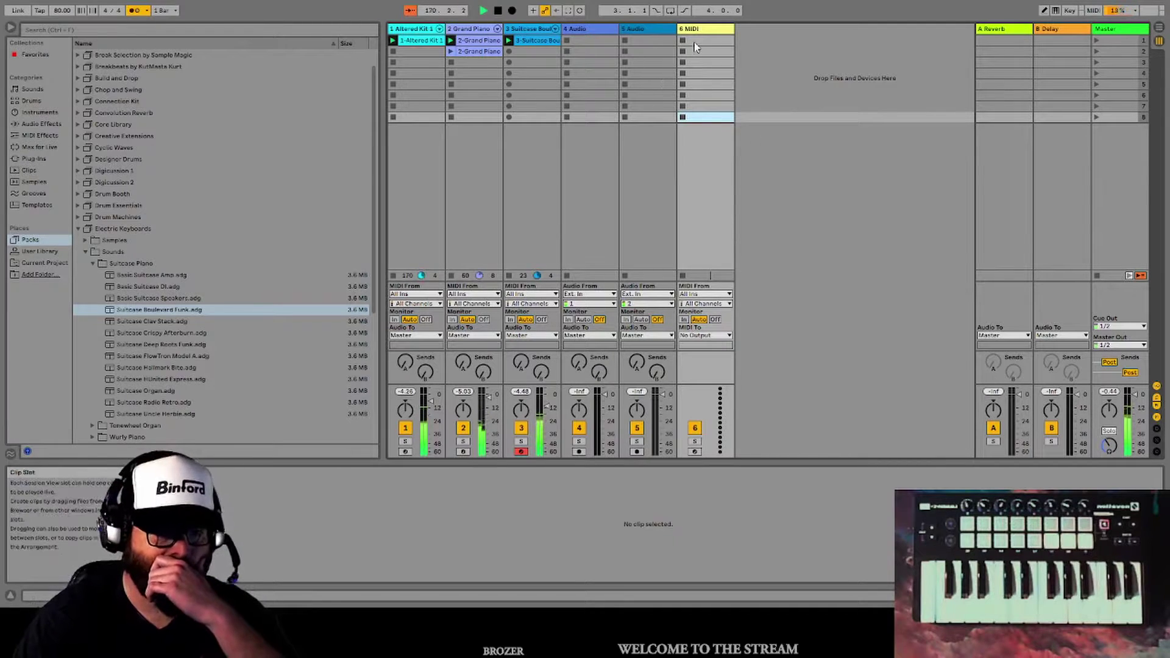
pyautogui.moveTo(702, 31); pyautogui.dragTo(628, 93)
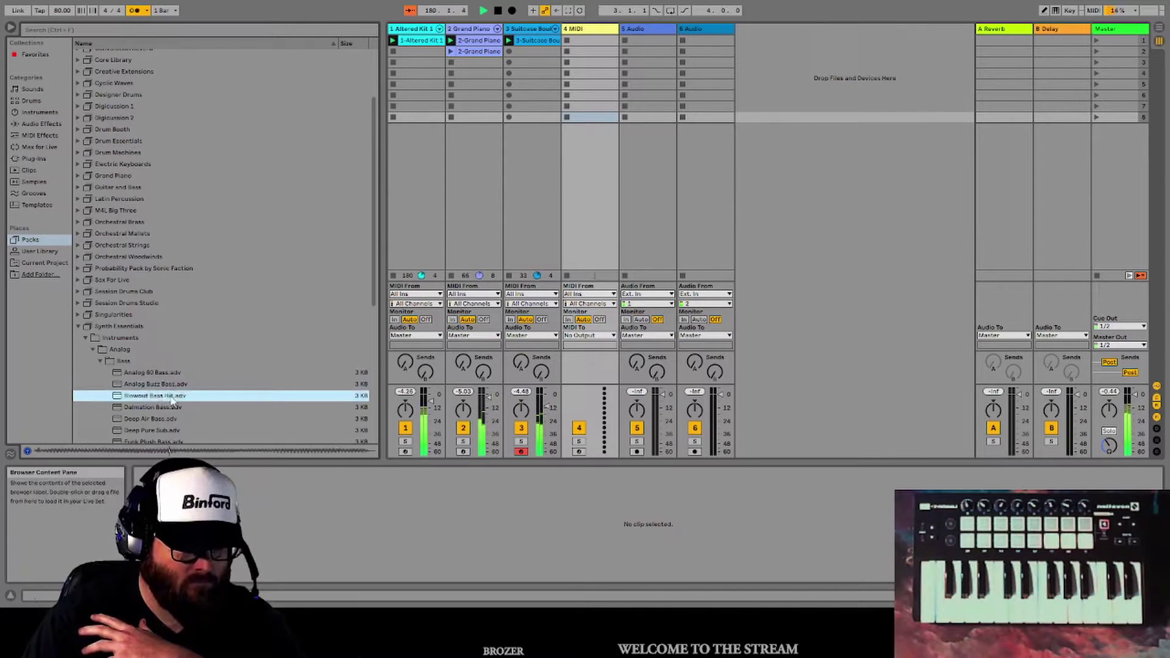
# Audition the Synth Essentials Analog bass presets and load Analog 80 Bass onto the empty MIDI track 4
pyautogui.press('Down')
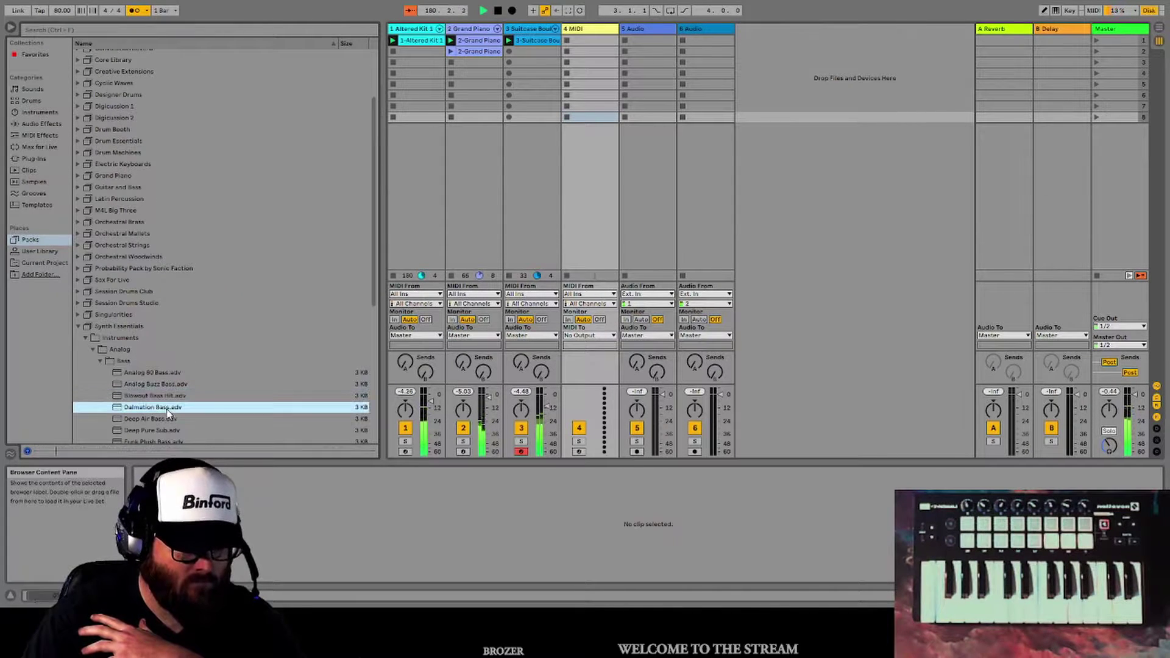
pyautogui.scroll(-2, 171, 395)
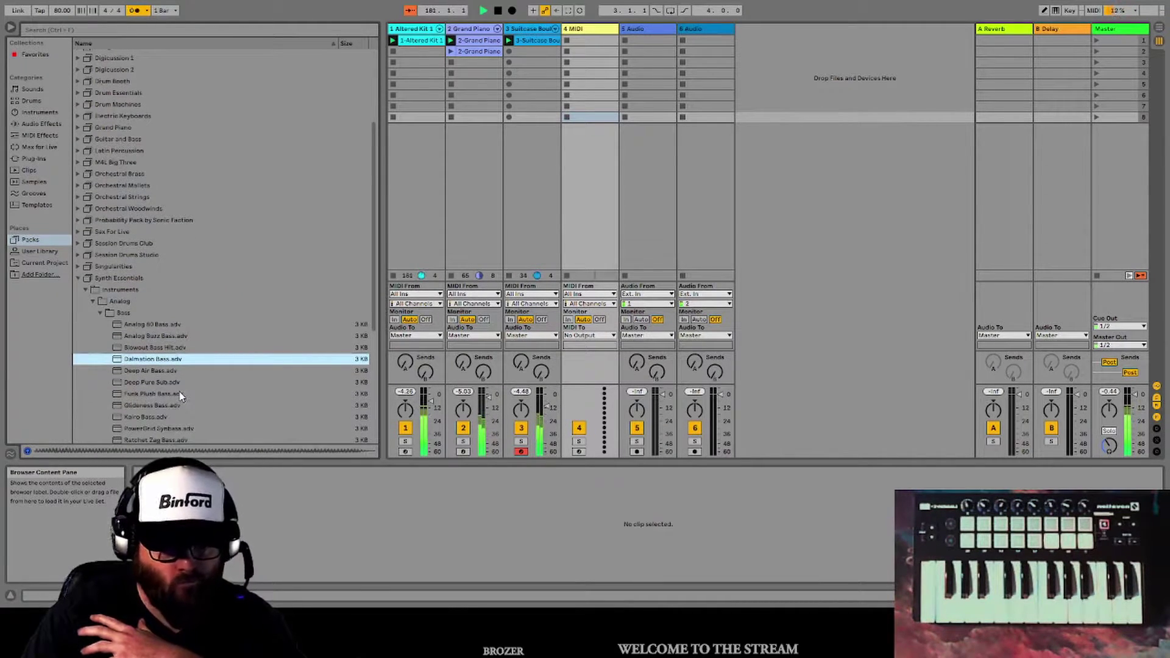
pyautogui.press('Up')
pyautogui.press('Up')
pyautogui.press('Up')
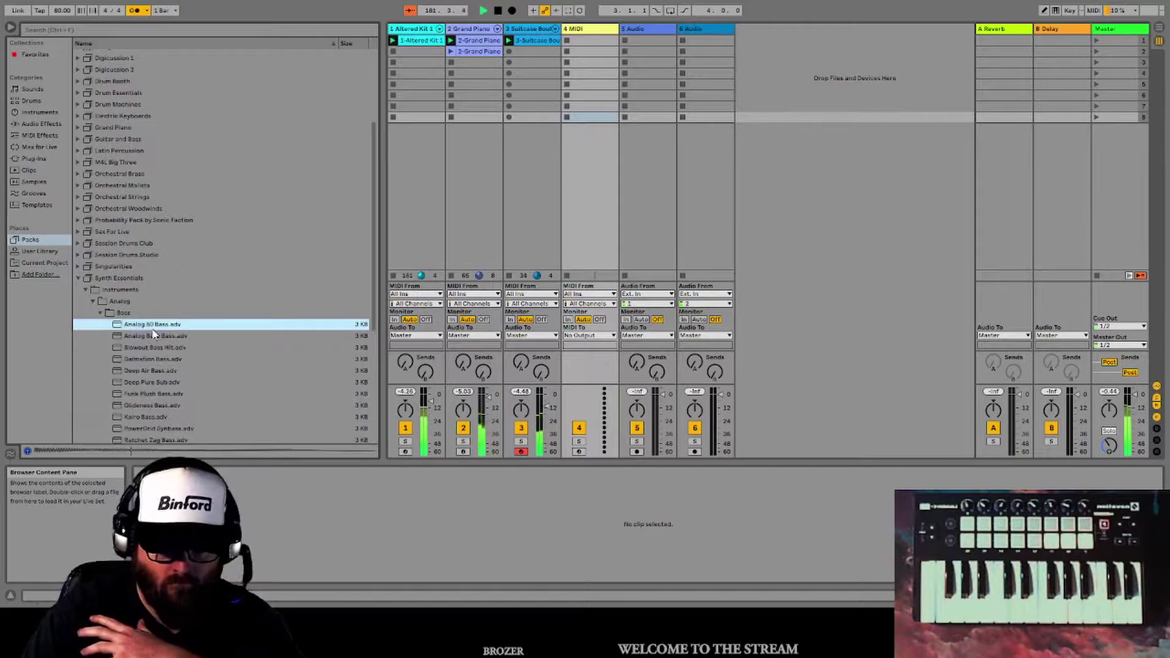
pyautogui.press('Down')
pyautogui.press('Down')
pyautogui.press('Down')
pyautogui.press('Down')
pyautogui.press('Down')
pyautogui.press('Down')
pyautogui.press('Down')
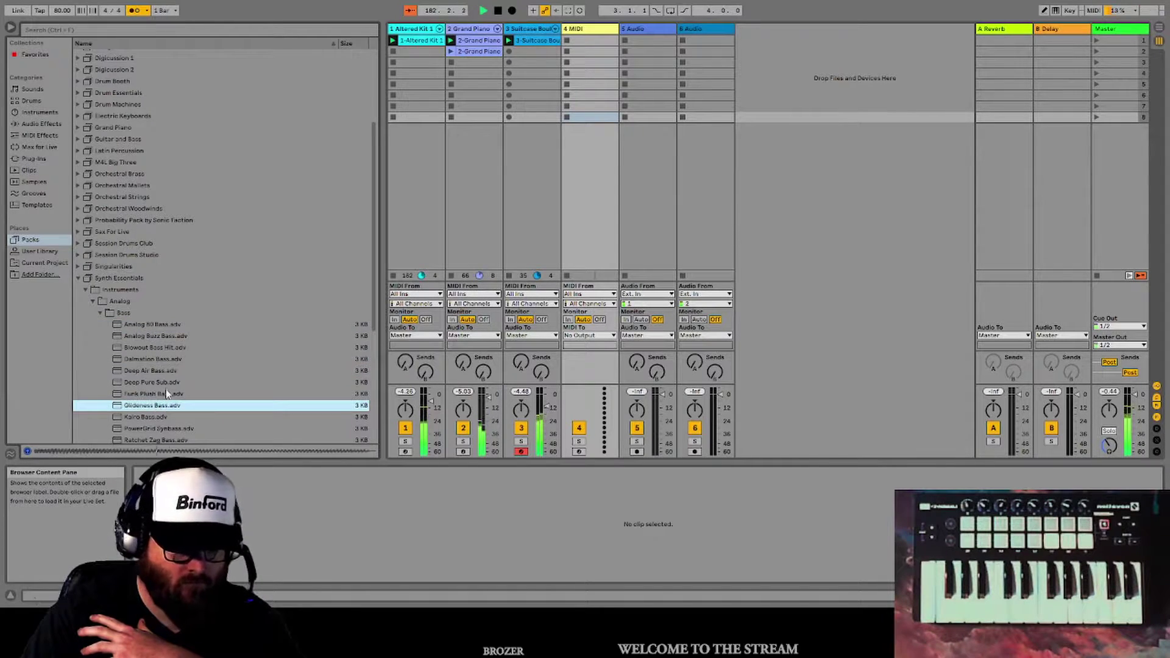
pyautogui.press('Up')
pyautogui.press('Up')
pyautogui.press('Up')
pyautogui.scroll(-1, 174, 405)
pyautogui.click(164, 398)
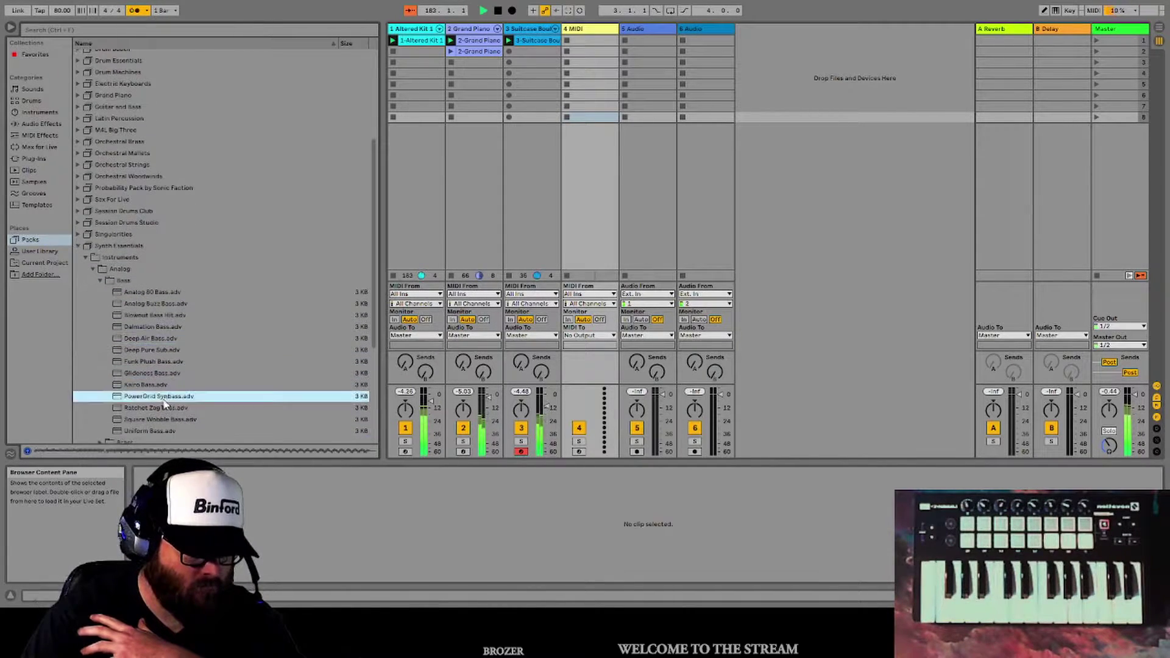
pyautogui.click(157, 362)
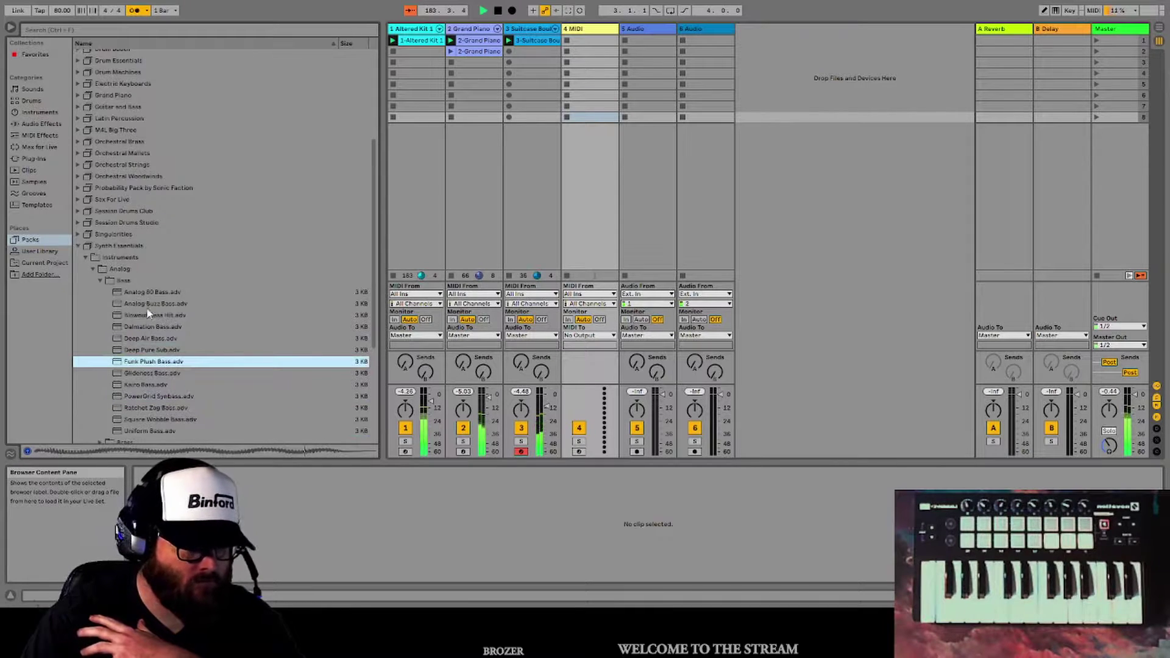
pyautogui.moveTo(141, 292); pyautogui.dragTo(598, 214)
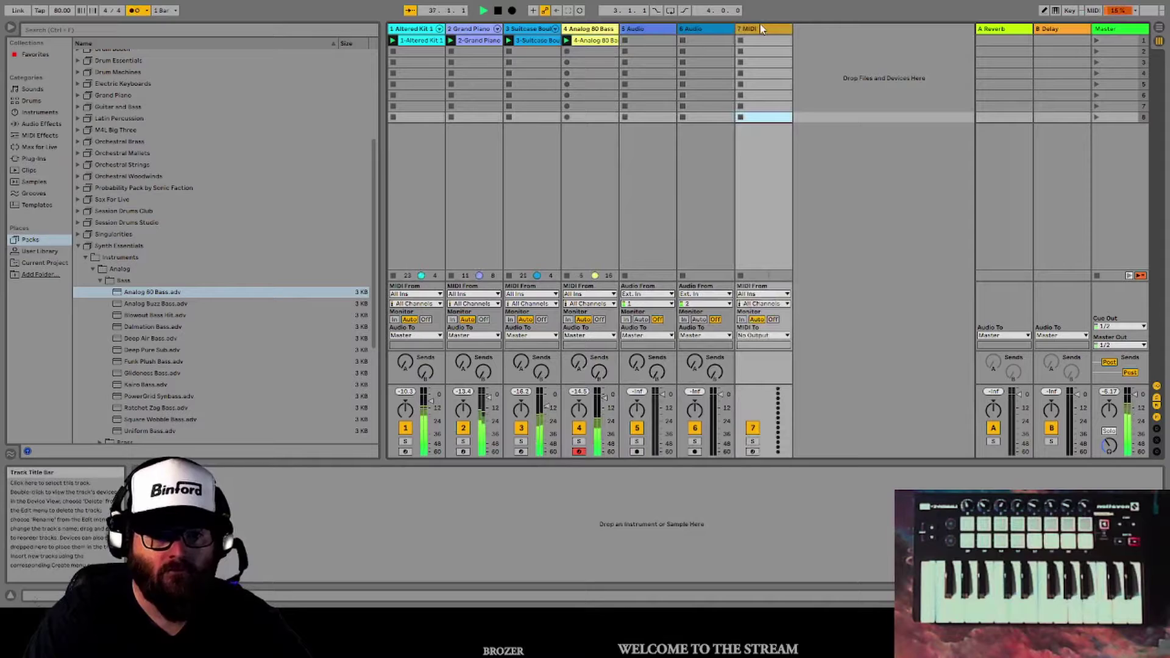
# Move the new MIDI track right after the Analog 80 Bass track and expand the French Horn sounds in the Orchestral Brass pack
pyautogui.moveTo(762, 29); pyautogui.dragTo(634, 29)
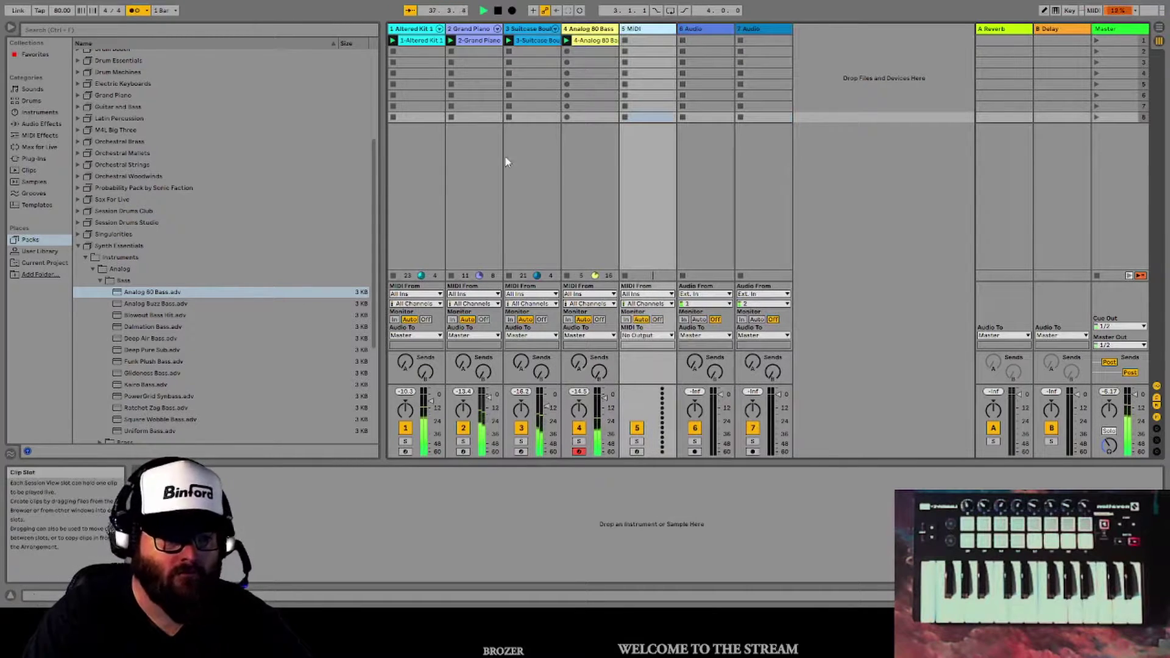
pyautogui.click(78, 247)
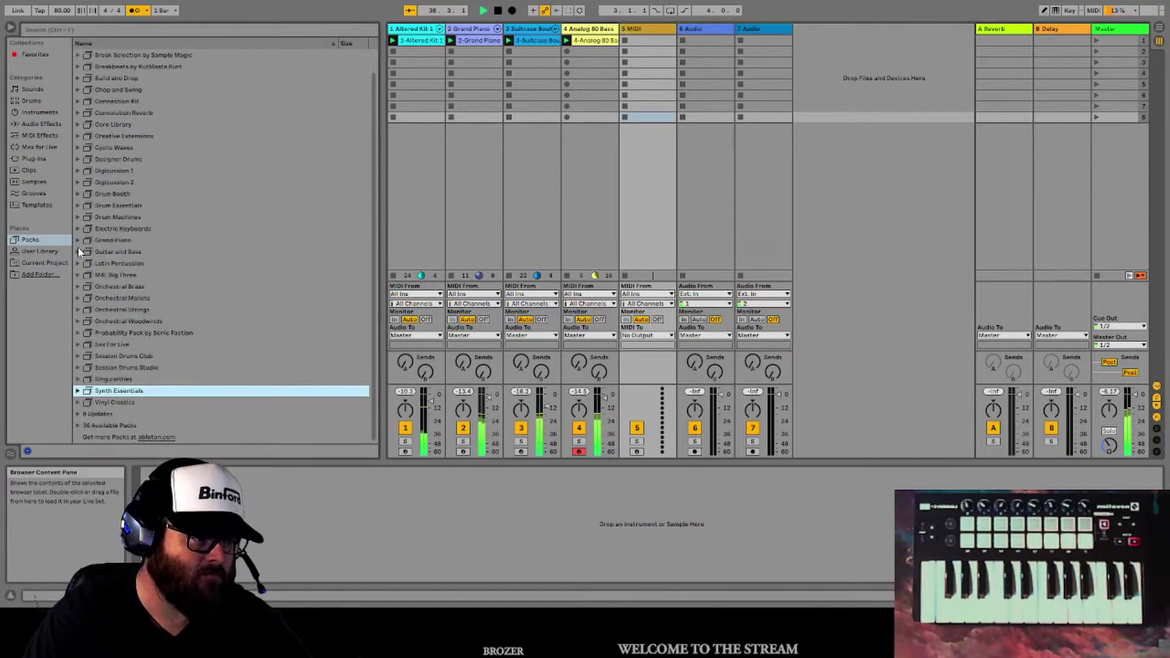
pyautogui.click(78, 286)
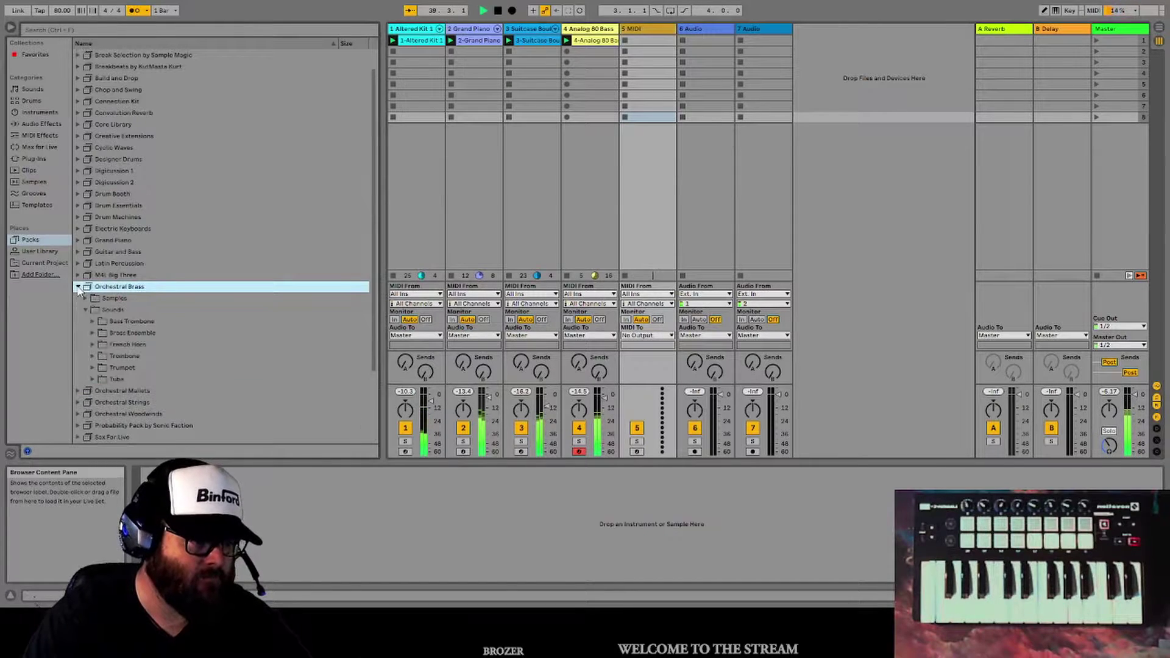
pyautogui.click(91, 344)
# Audition the French Horn presets and load French Horn Solo onto the empty MIDI track 5
pyautogui.press('Down')
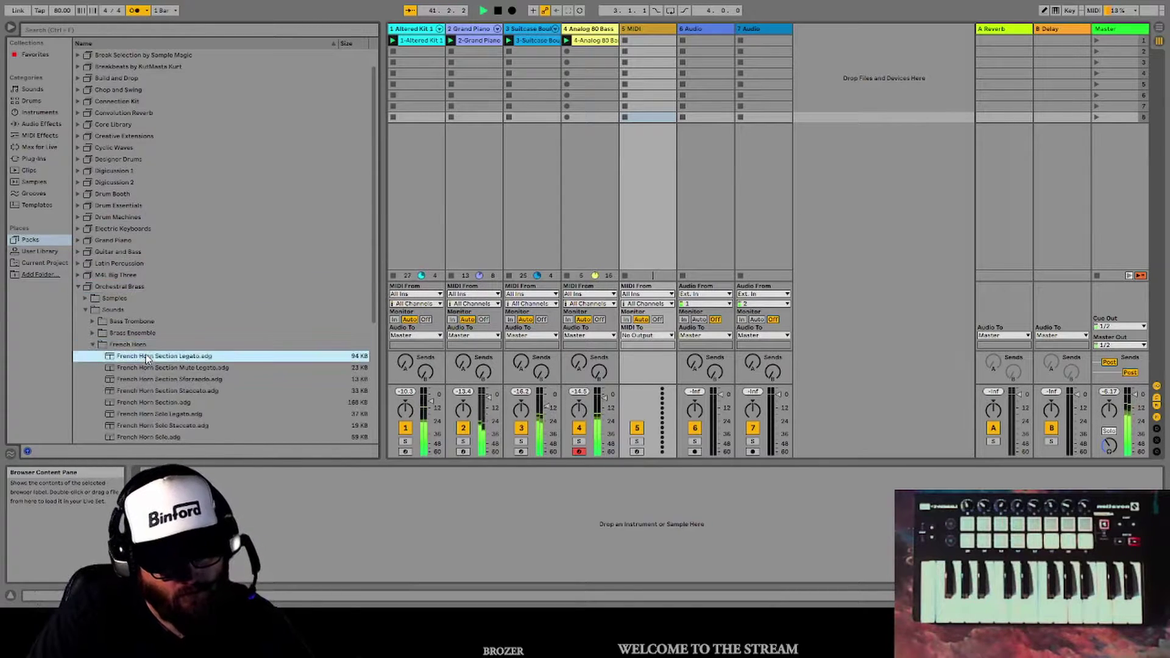
pyautogui.press('Down')
pyautogui.press('Down')
pyautogui.press('Down')
pyautogui.press('Down')
pyautogui.scroll(-3, 148, 366)
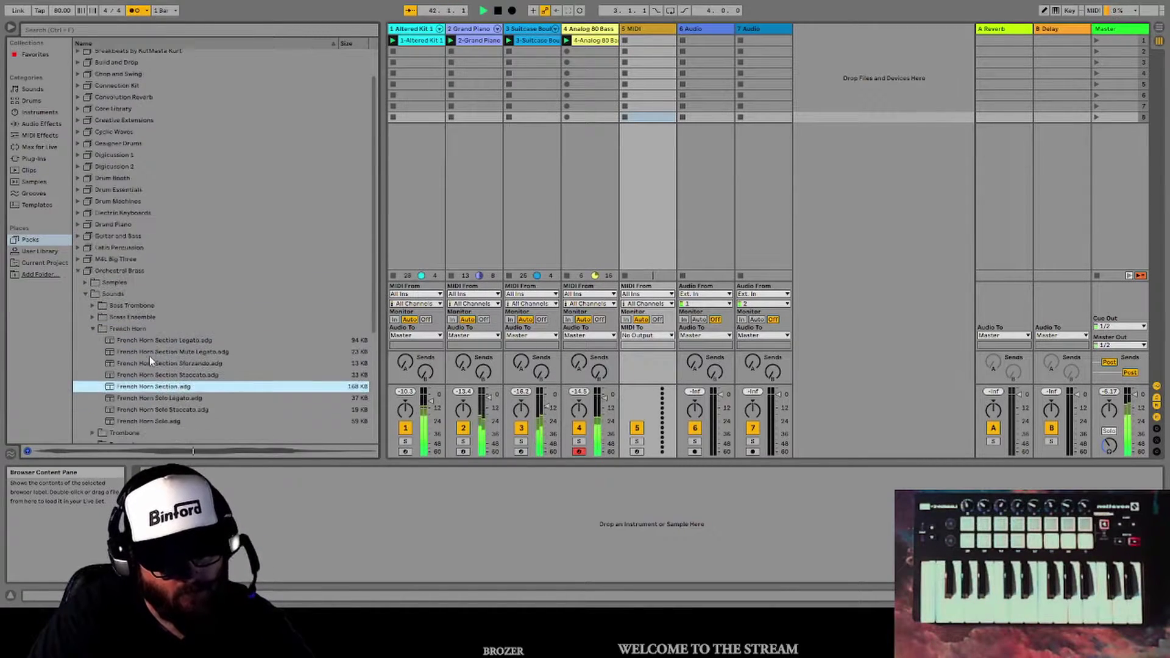
pyautogui.click(156, 404)
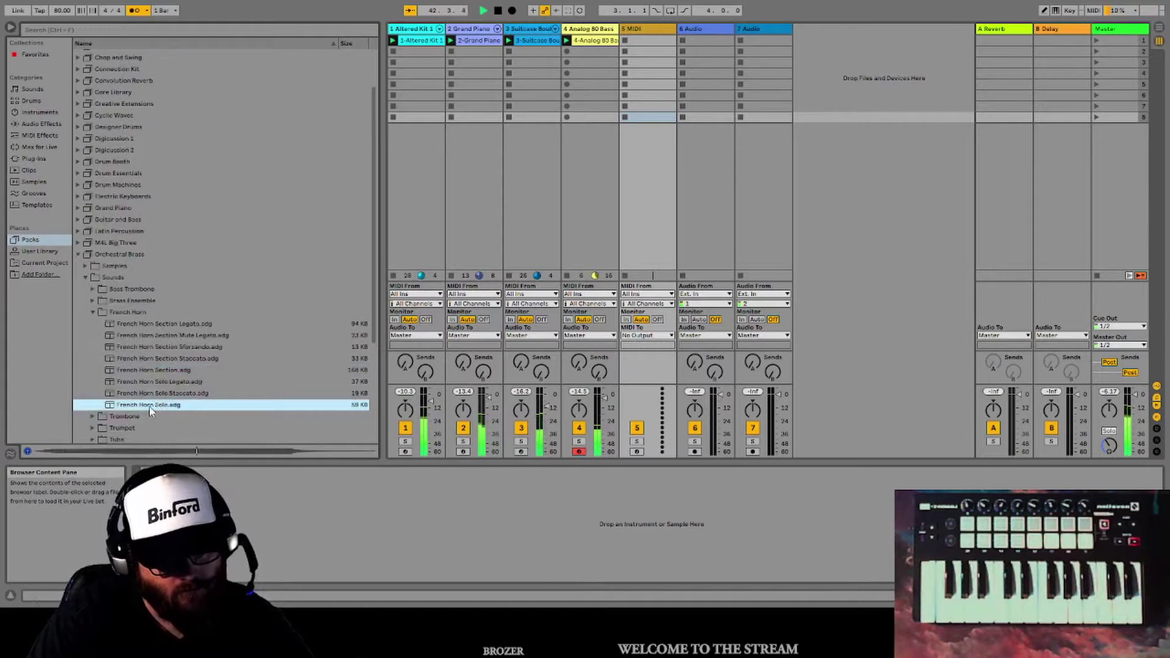
pyautogui.moveTo(150, 412); pyautogui.dragTo(641, 177)
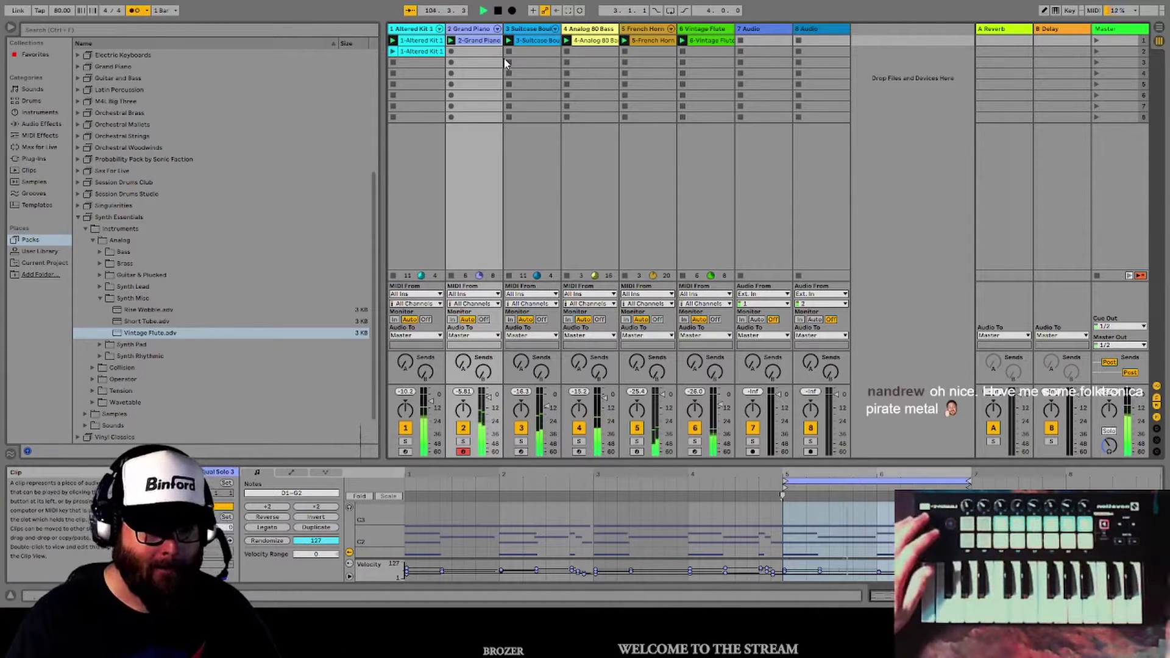
# Select the second-scene clip slot on the Grand Piano track
pyautogui.press('Down')
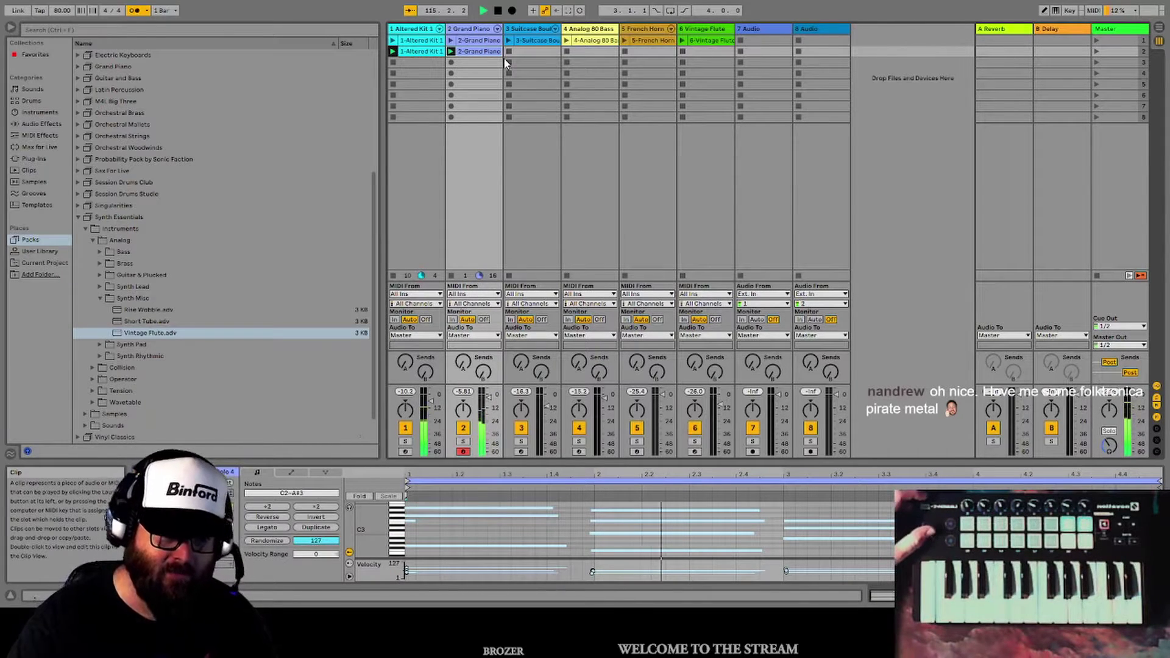
pyautogui.click(504, 55)
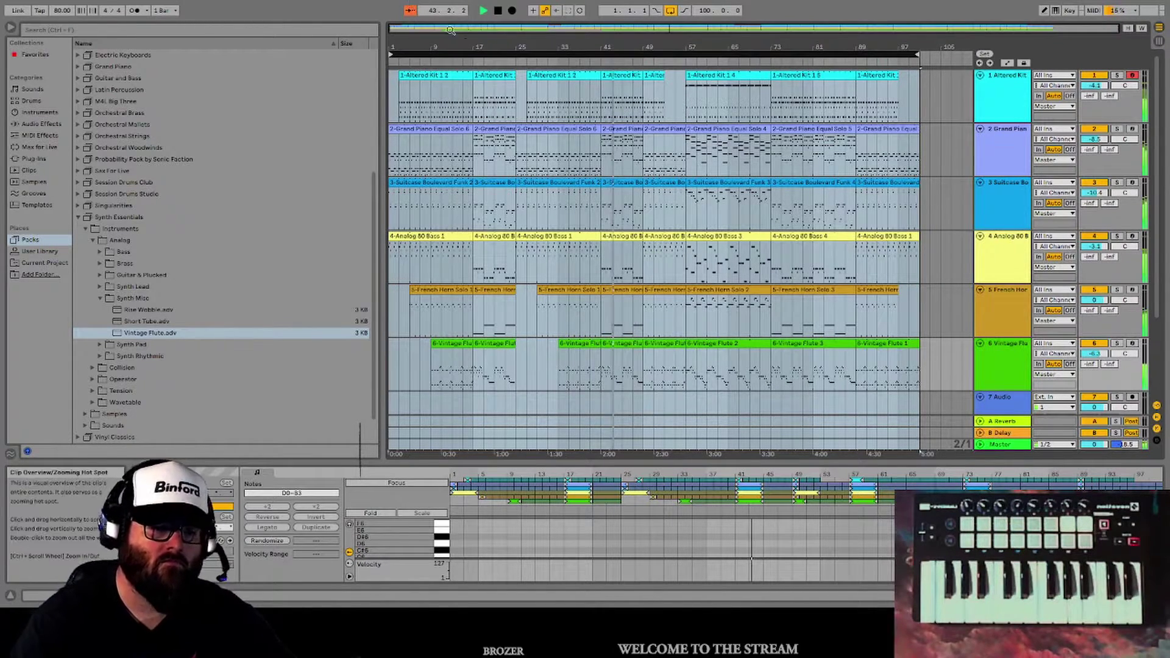
# Compare the third and fourth Altered Kit clips in Session View and select the third clip's closed-hat note at the start of bar 3
pyautogui.press('Tab')
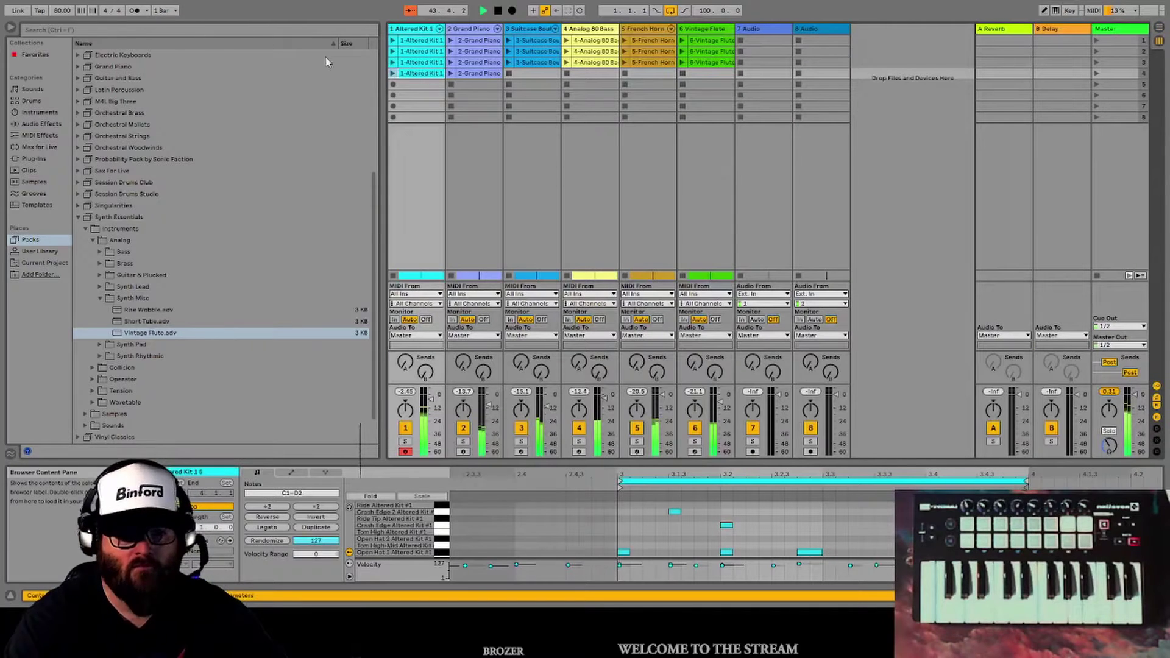
pyautogui.click(422, 62)
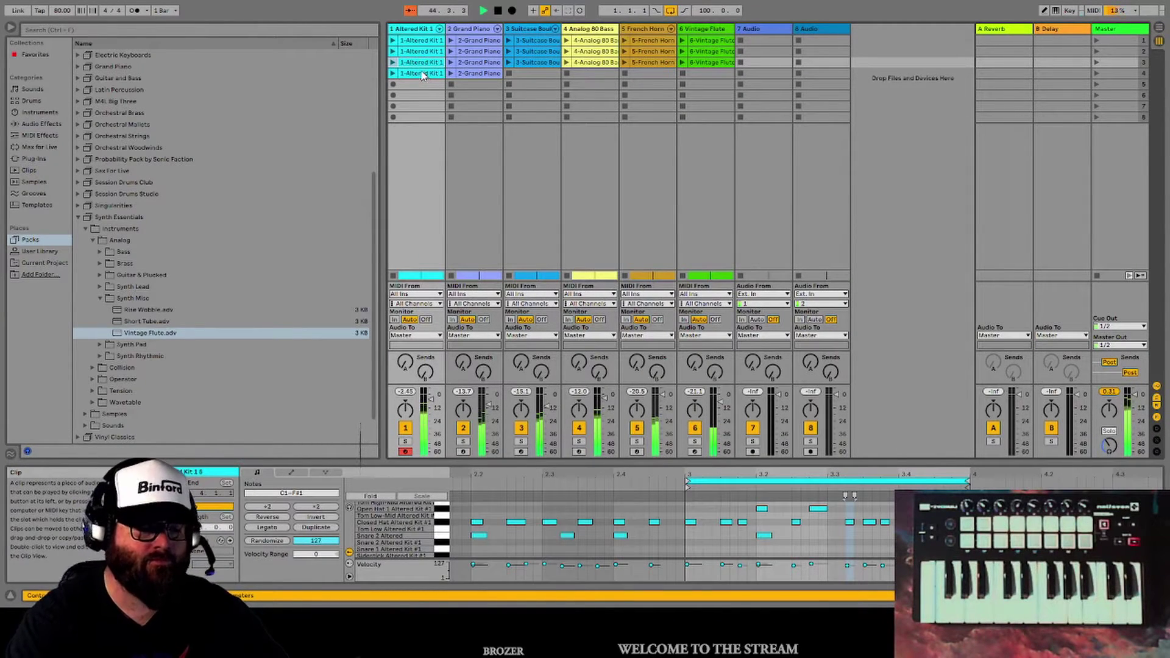
pyautogui.click(422, 73)
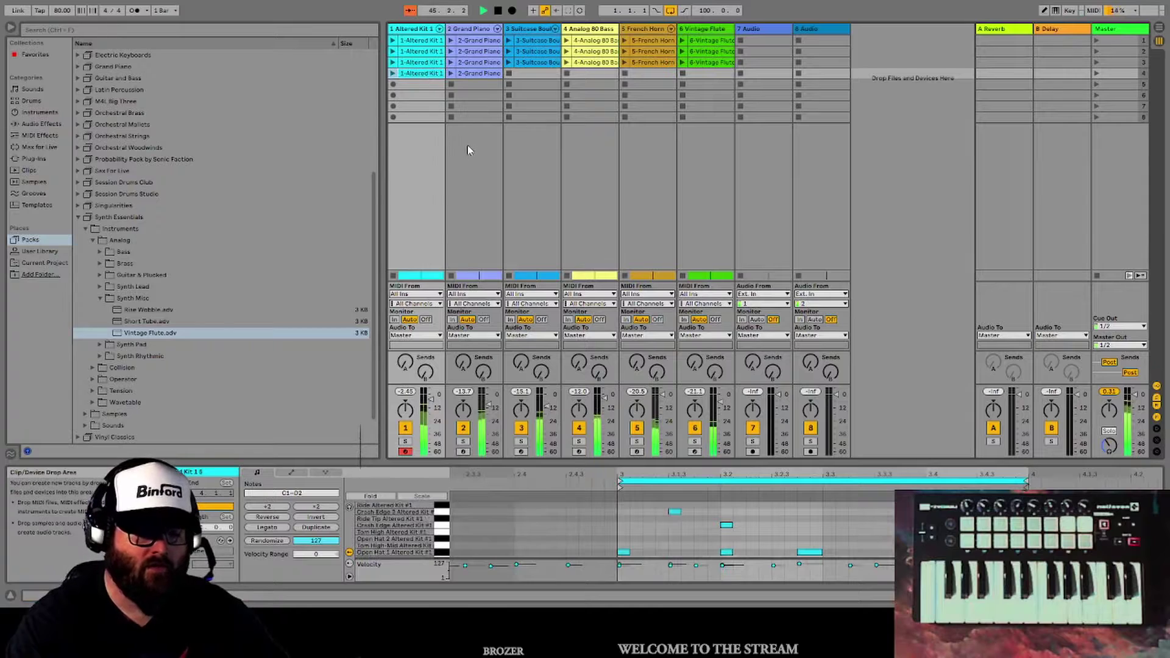
pyautogui.click(406, 63)
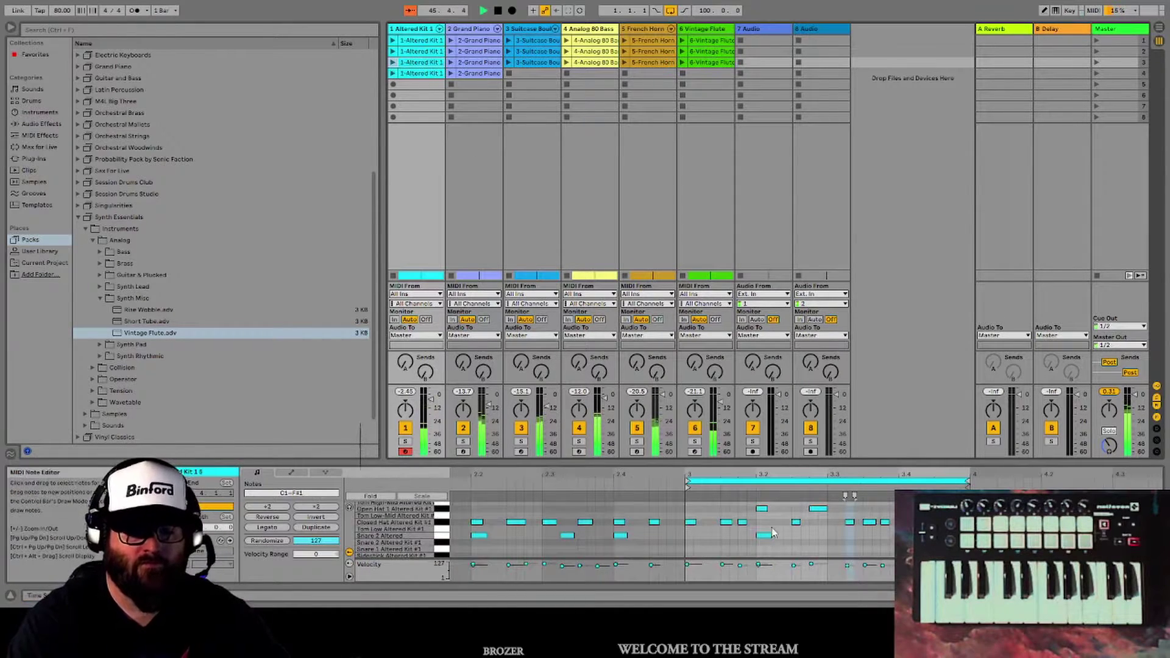
pyautogui.click(690, 522)
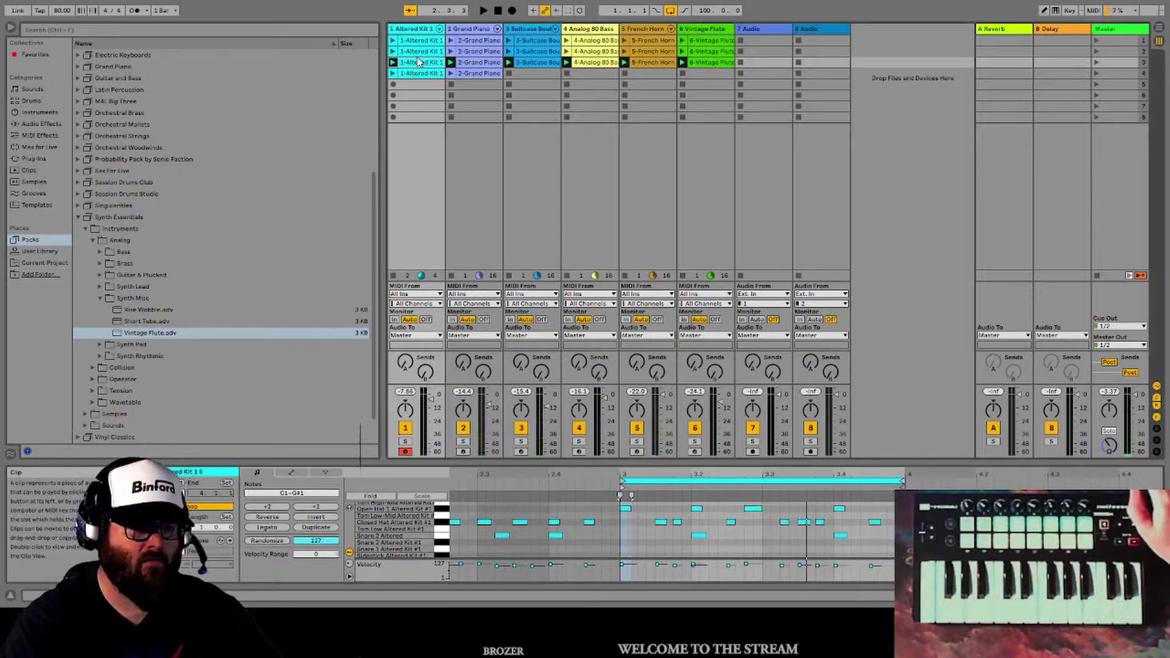
# Restore arrangement playback and paste the edited Altered Kit drum clip at bar 17, extending it to bar 25
pyautogui.press('Tab')
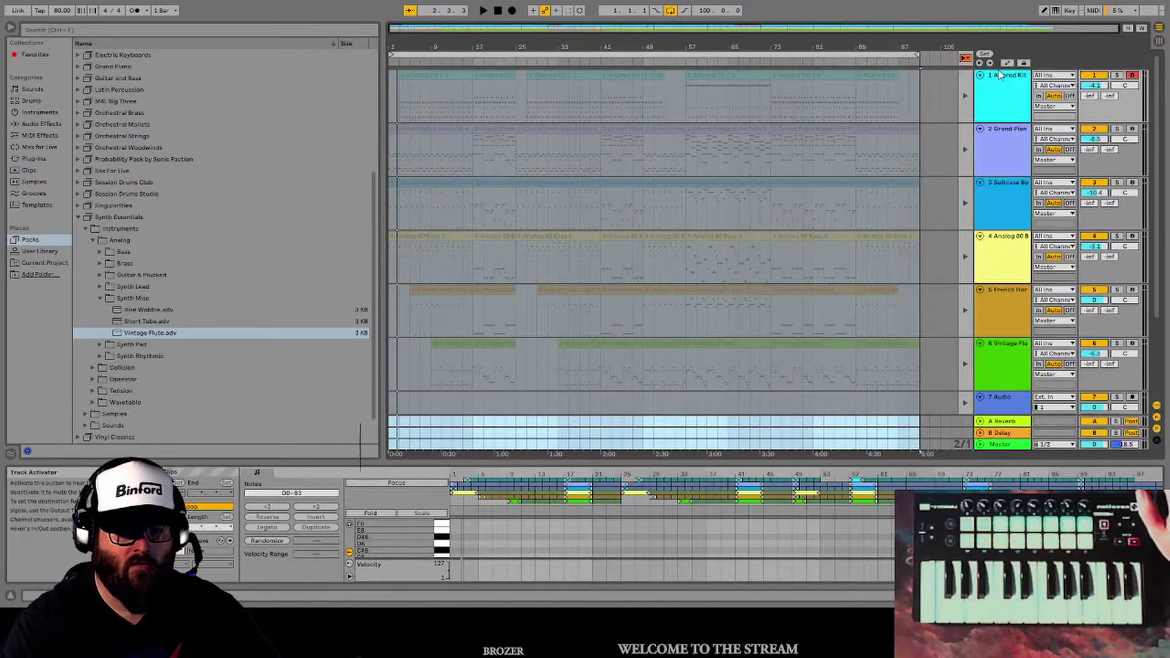
pyautogui.click(965, 58)
pyautogui.click(476, 108)
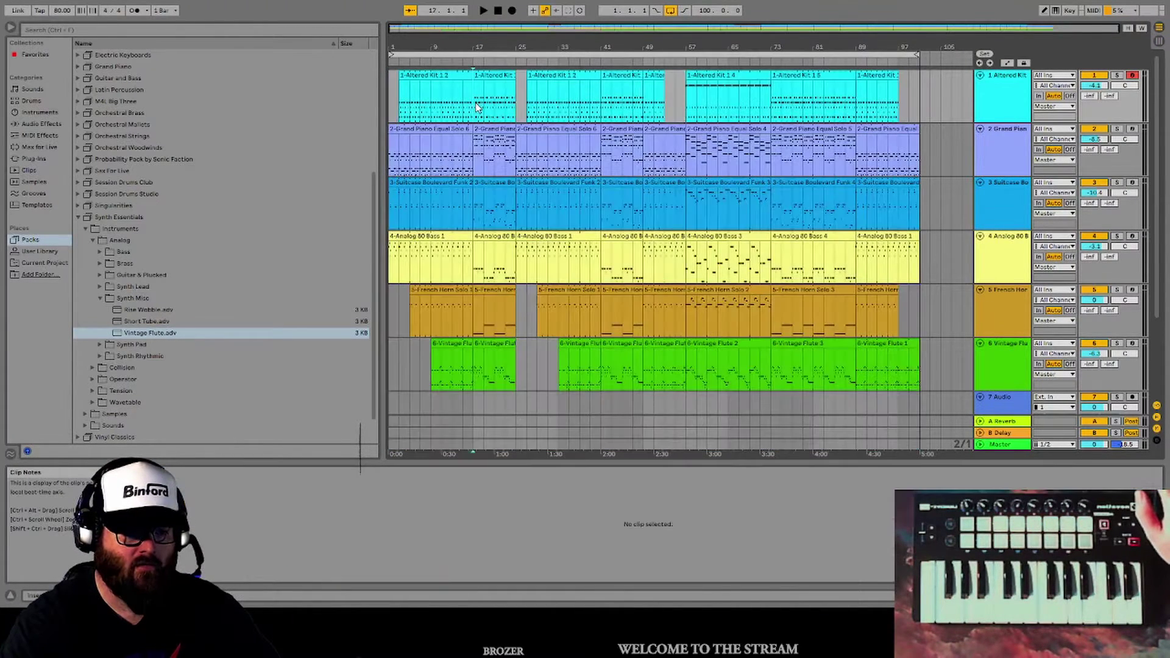
pyautogui.click(477, 72)
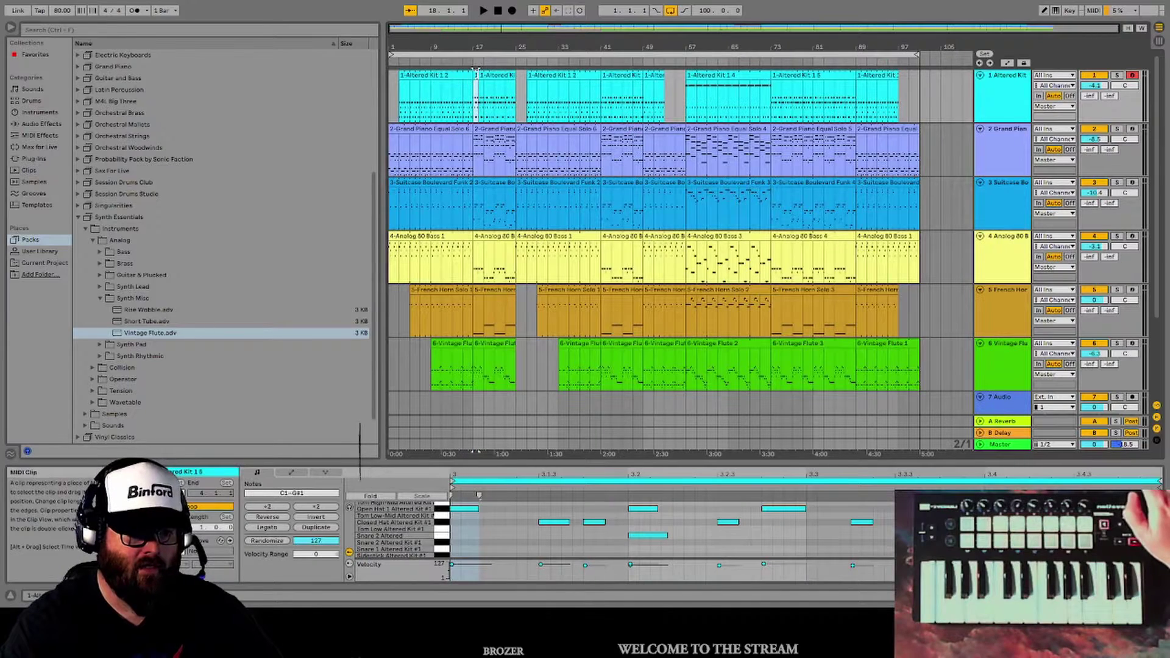
pyautogui.moveTo(476, 72); pyautogui.dragTo(516, 77)
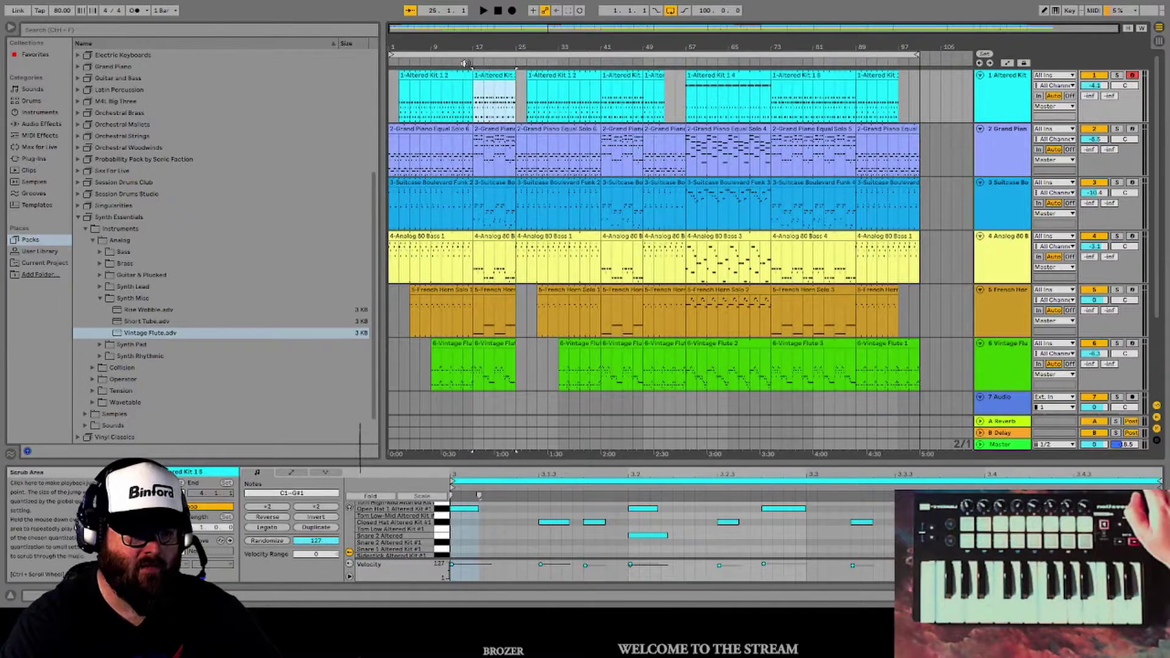
# Play the arrangement from just before bar 17 and extend the Altered Kit clip pasted at bar 41 to bar 49
pyautogui.click(464, 63)
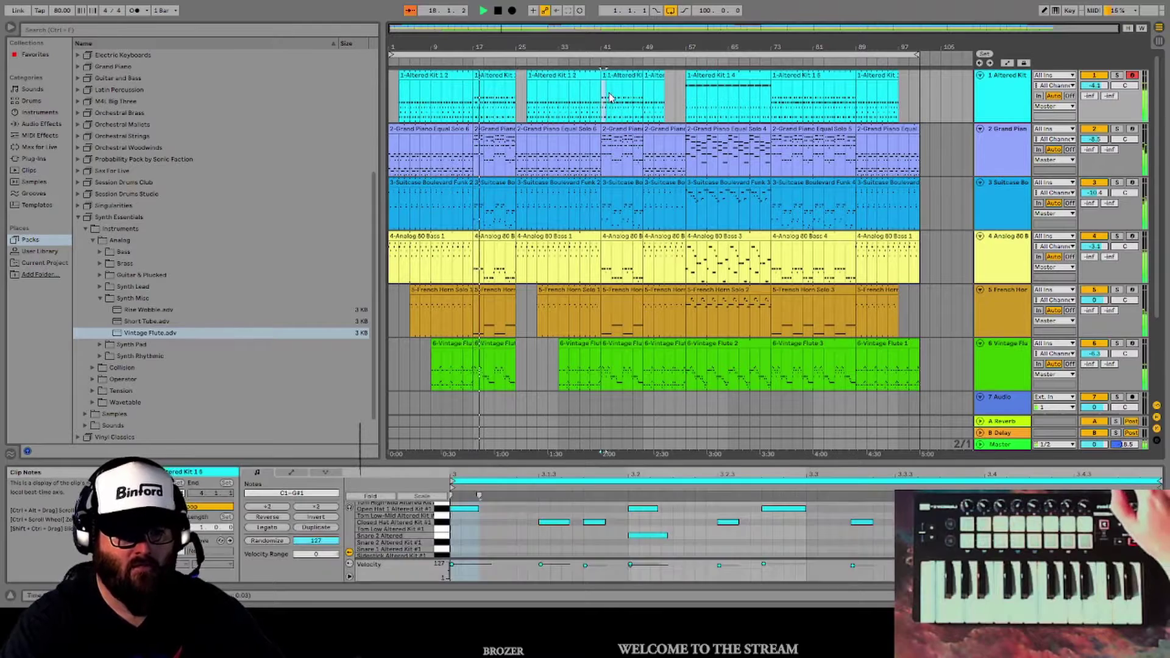
pyautogui.moveTo(604, 71); pyautogui.dragTo(643, 85)
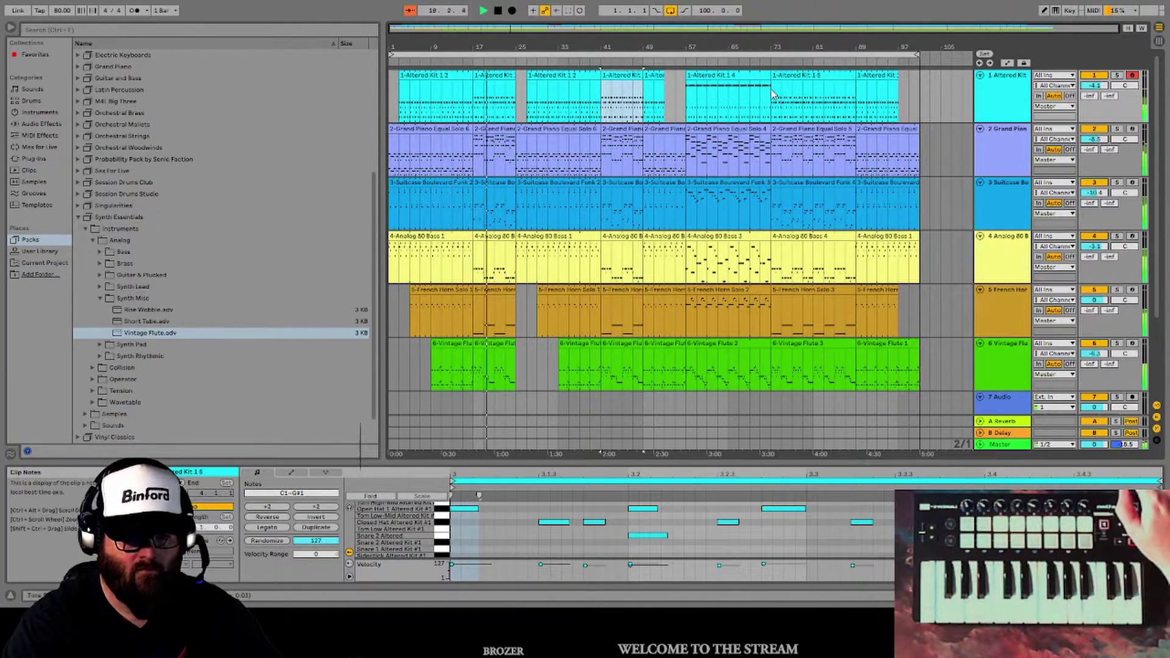
# Extend the edited Altered Kit drum clip at bar 73 to bar 89 and play the arrangement from around bar 49
pyautogui.moveTo(772, 89); pyautogui.dragTo(856, 81)
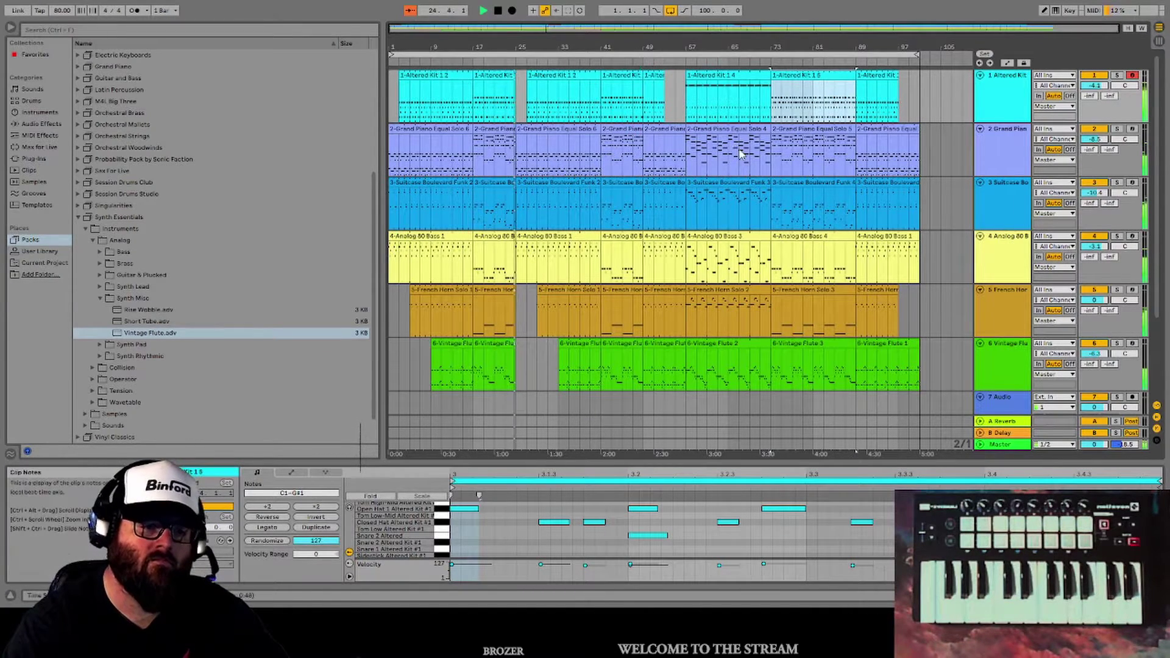
pyautogui.click(642, 62)
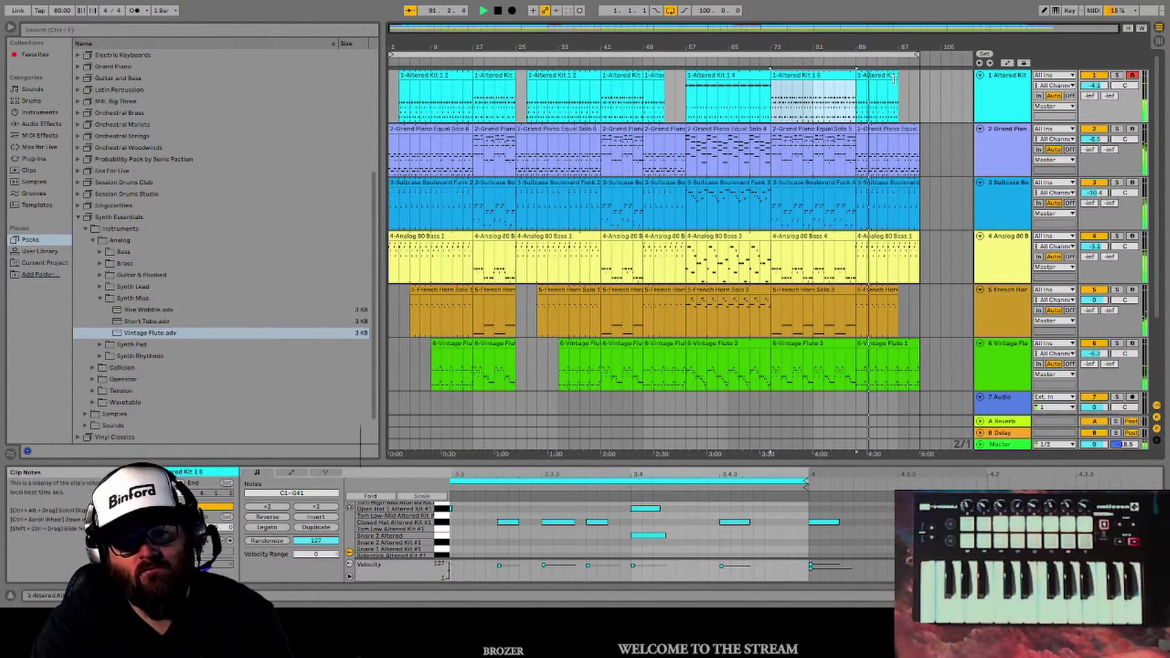
# Set the final clips' ends to bar 93 on Altered Kit, bar 99 on Grand Piano and Suitcase, and bar 97 on Analog 80 Bass
pyautogui.moveTo(899, 74); pyautogui.dragTo(880, 77)
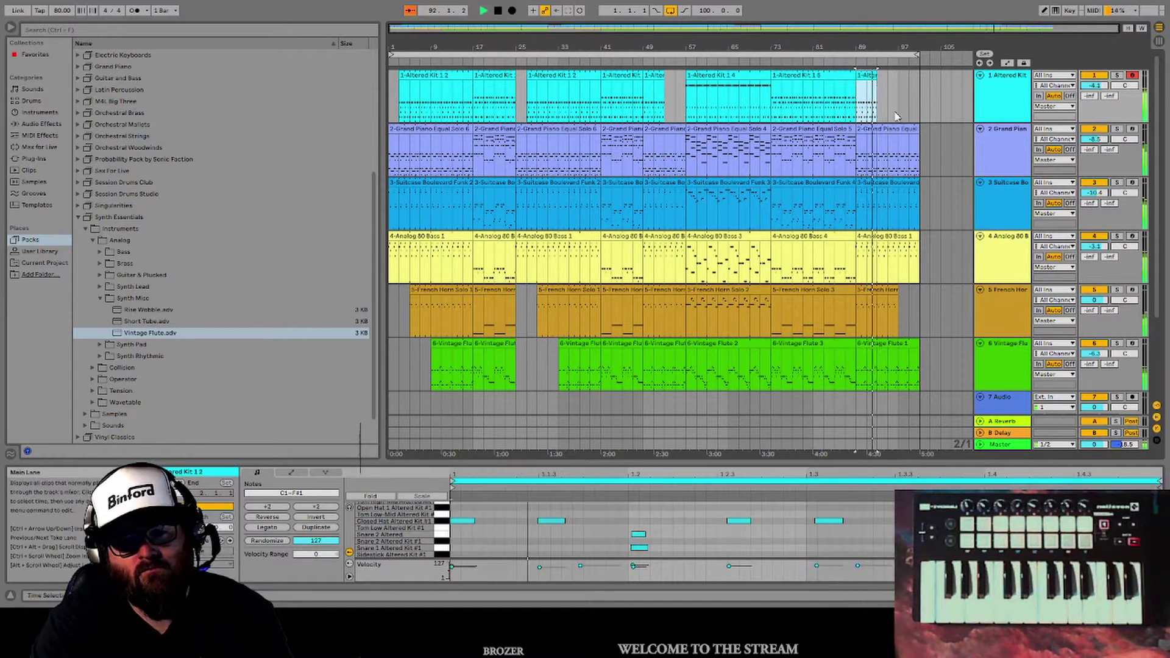
pyautogui.moveTo(919, 129); pyautogui.dragTo(888, 130)
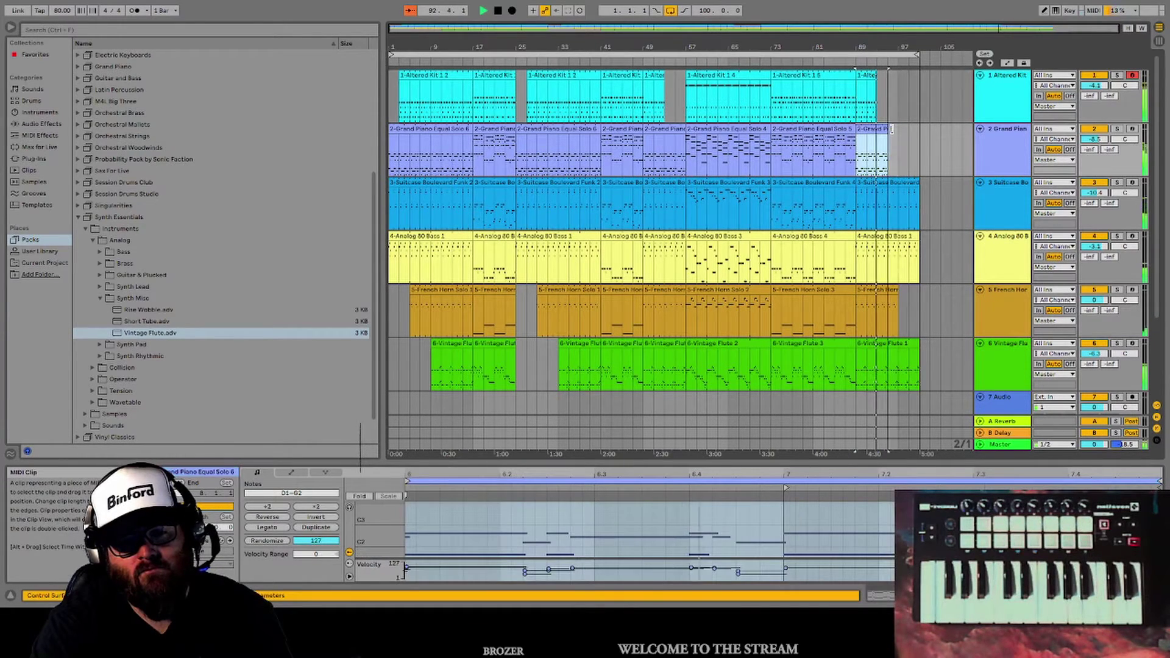
pyautogui.click(920, 183)
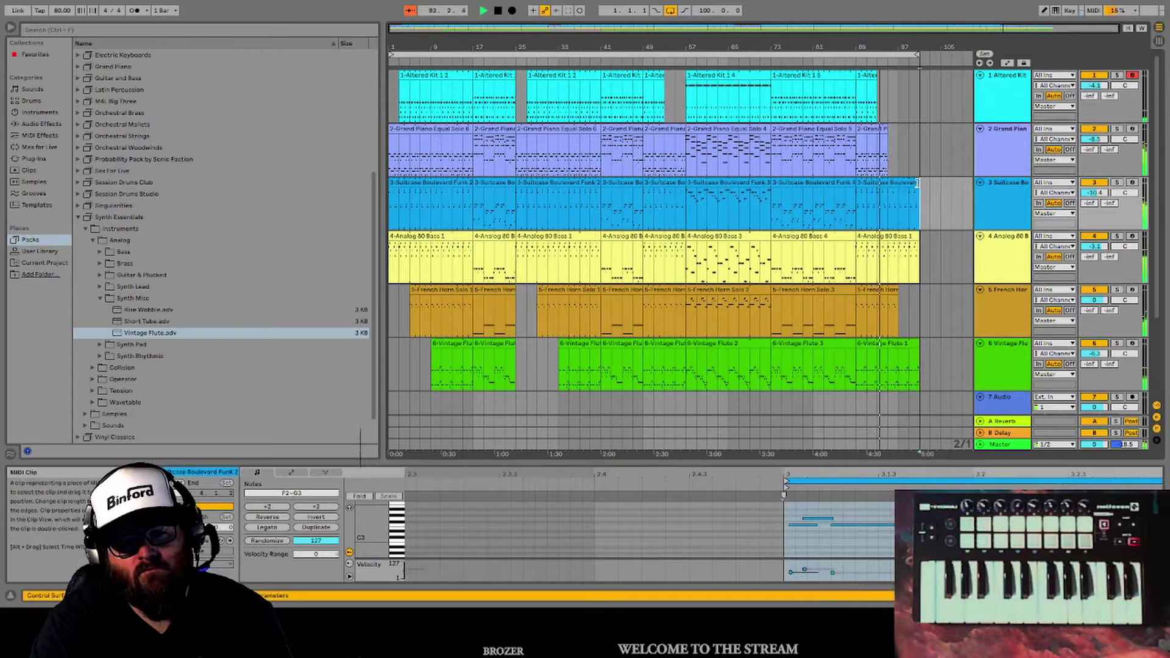
pyautogui.moveTo(921, 186); pyautogui.dragTo(899, 177)
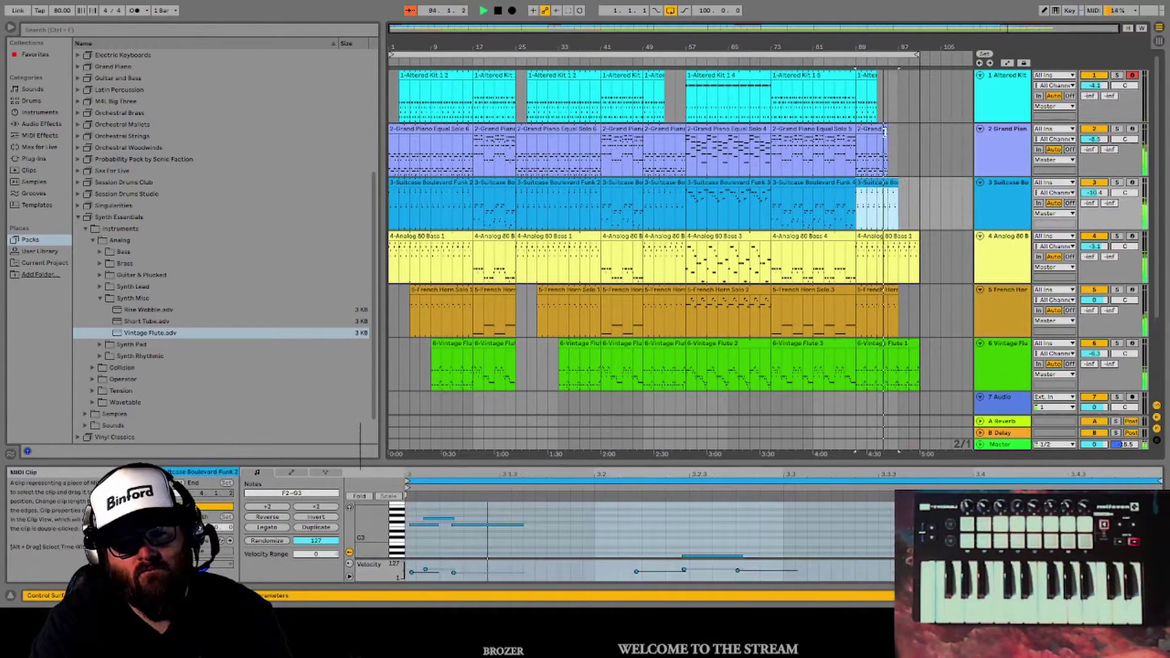
pyautogui.moveTo(887, 129); pyautogui.dragTo(909, 129)
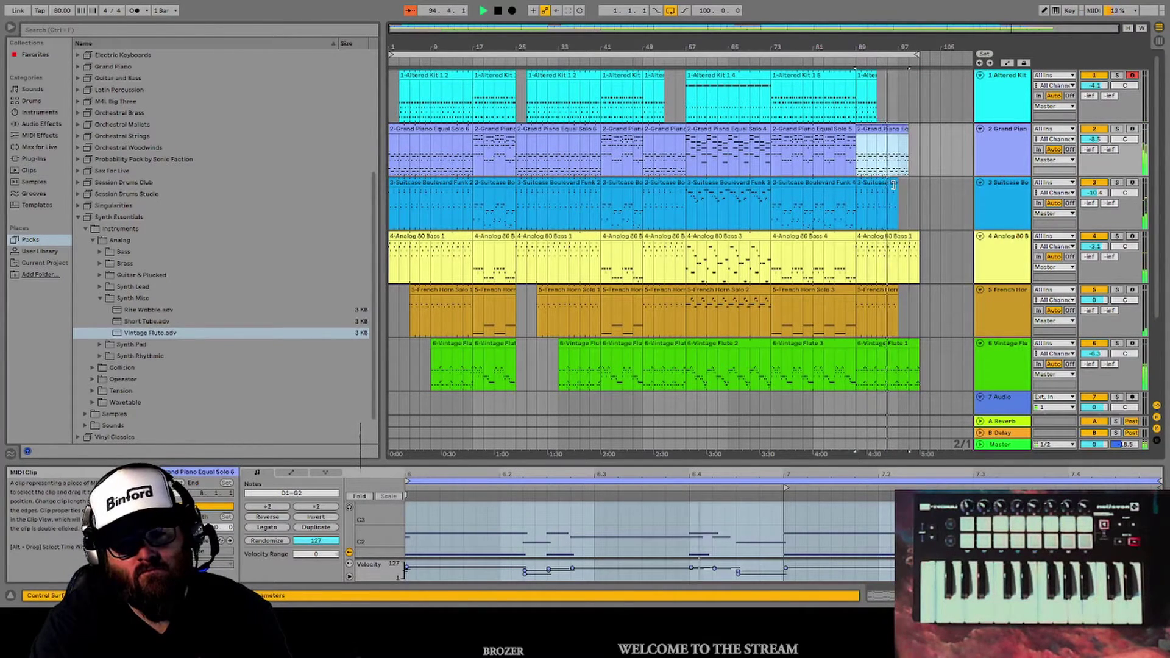
pyautogui.moveTo(899, 182); pyautogui.dragTo(899, 237)
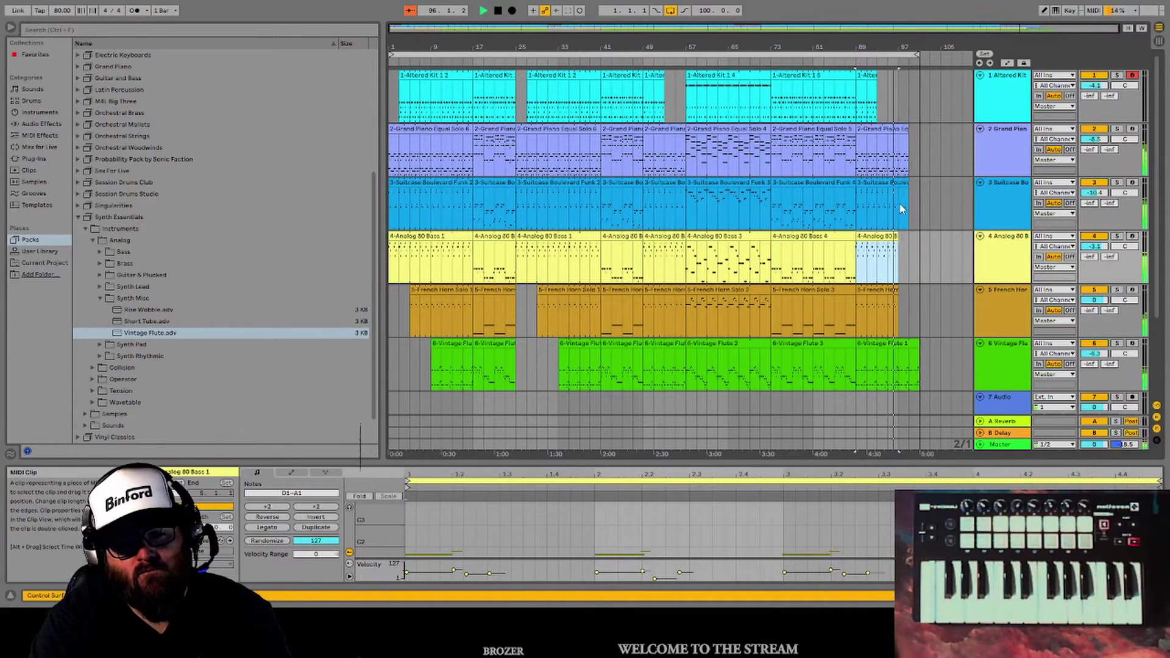
# Stop playback, move the arrangement loop's end to bar 97, and start playback again
pyautogui.click(499, 10)
pyautogui.moveTo(918, 56); pyautogui.dragTo(895, 56)
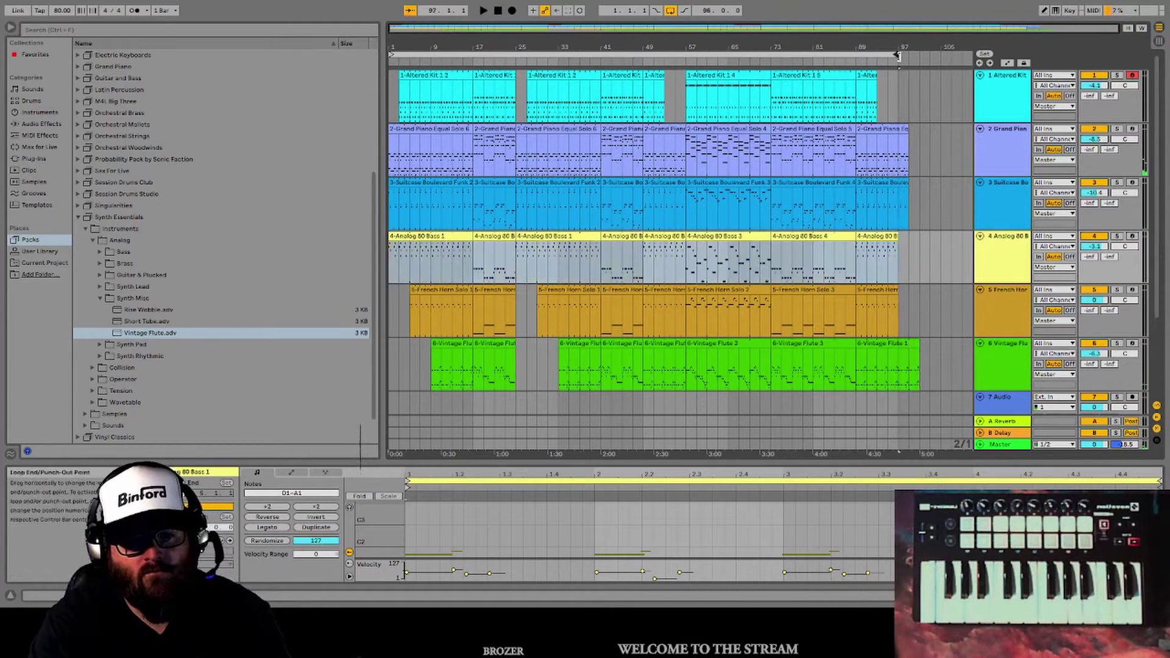
pyautogui.press('space')
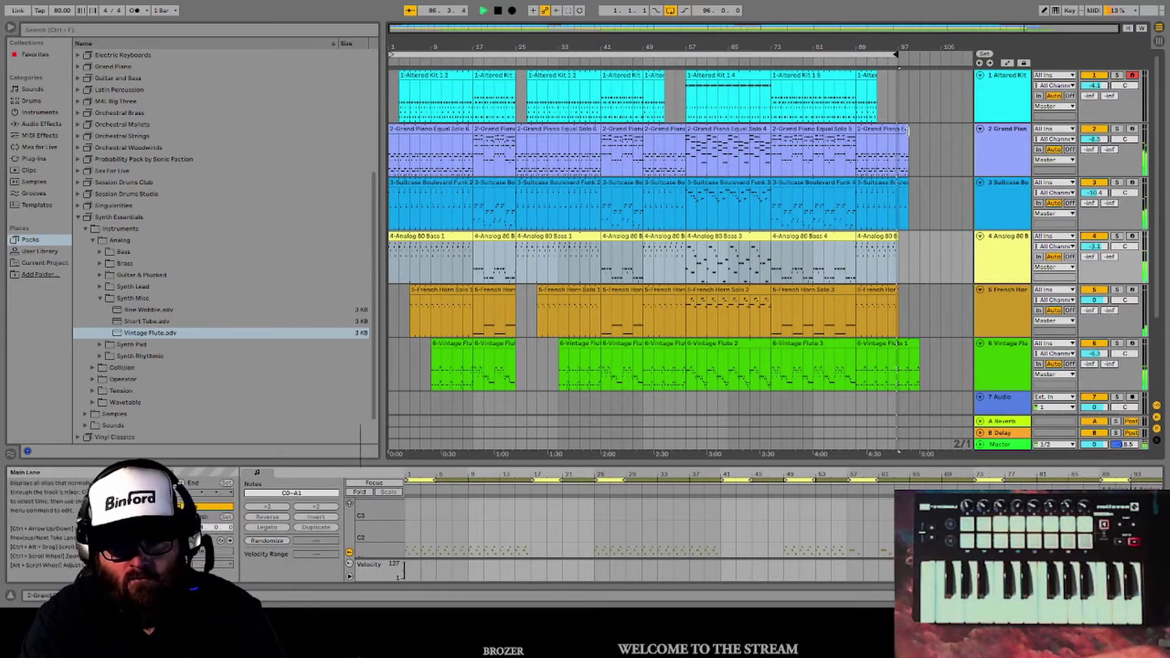
# Trim the final Grand Piano, Suitcase and Vintage Flute clips to end at bar 97, and stop playback
pyautogui.moveTo(909, 136); pyautogui.dragTo(899, 135)
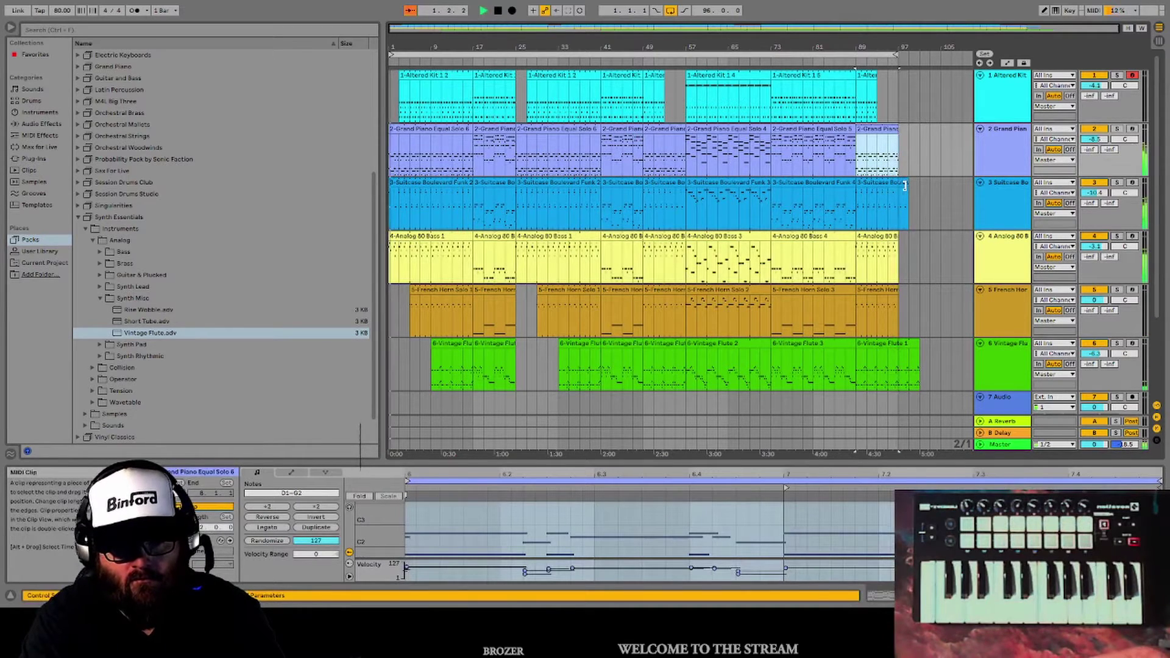
pyautogui.moveTo(908, 183); pyautogui.dragTo(902, 183)
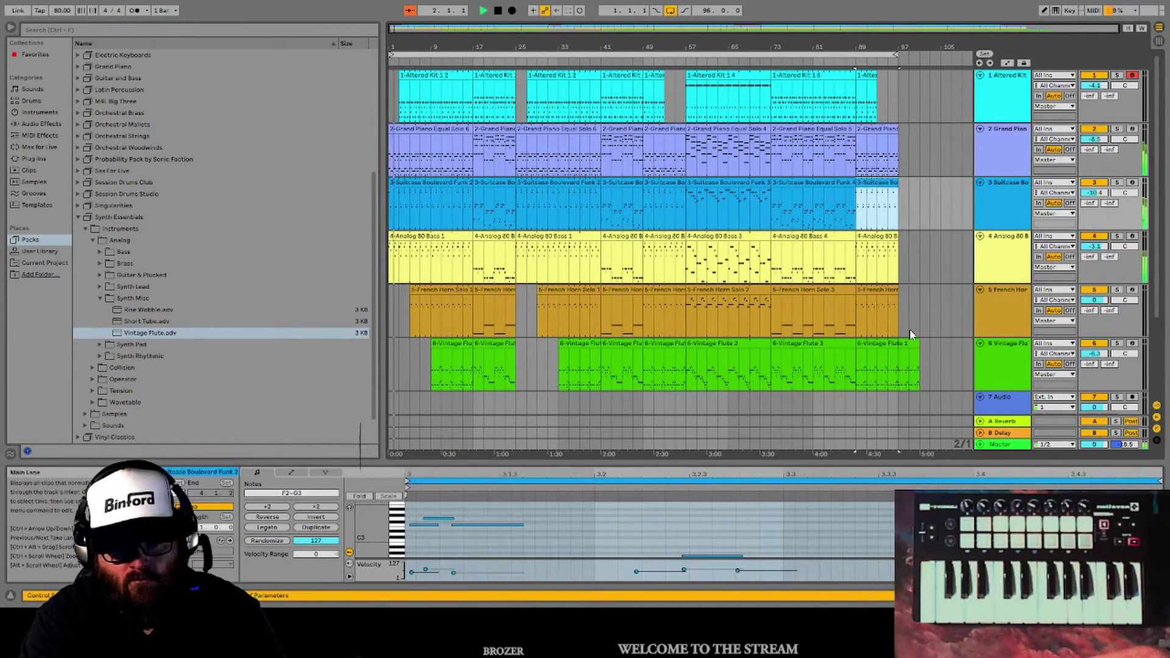
pyautogui.moveTo(920, 344); pyautogui.dragTo(898, 345)
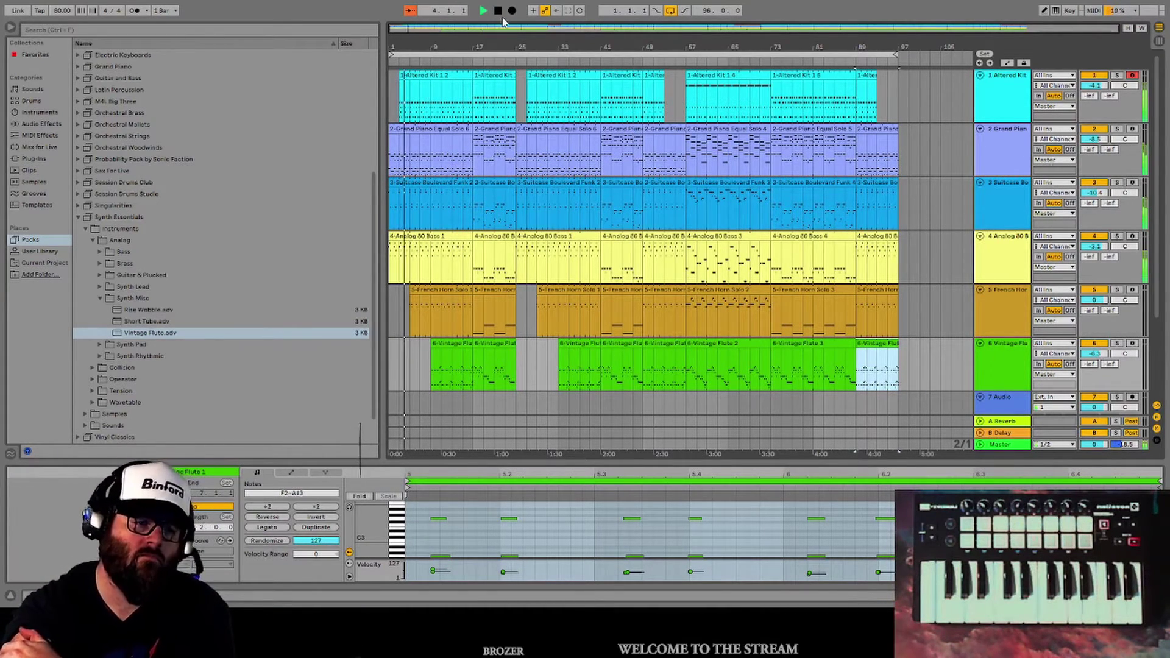
pyautogui.press('space')
# Select all arrangement material within the loop region from bar 1 to bar 97, with playback stopped
pyautogui.click(608, 55)
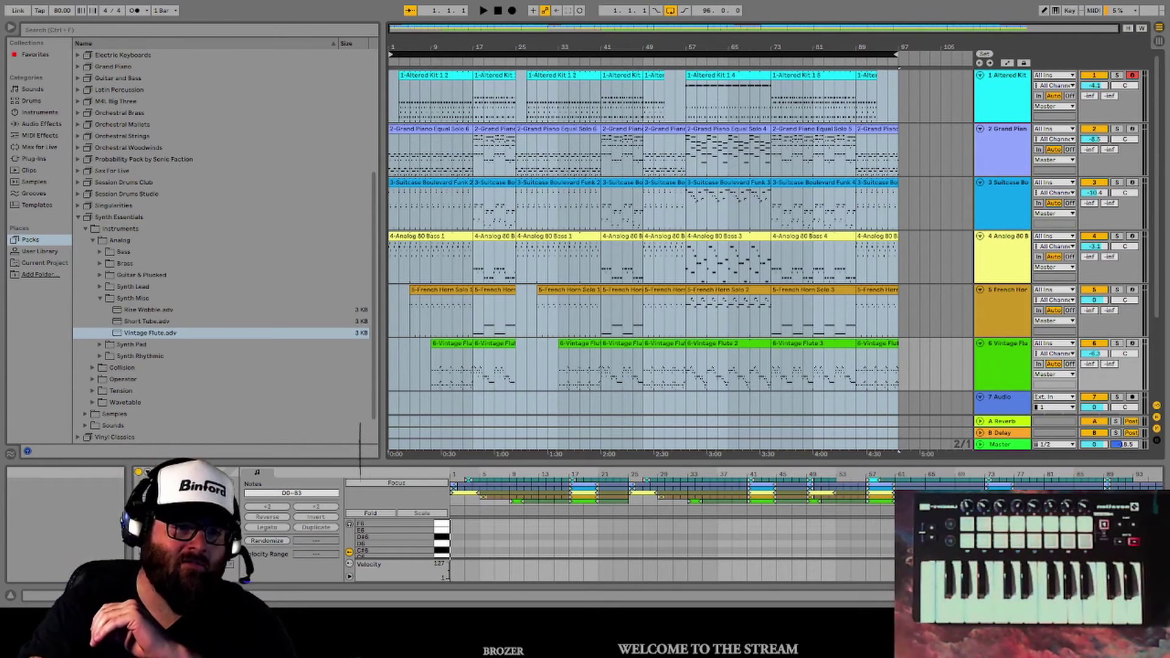
pyautogui.click(498, 11)
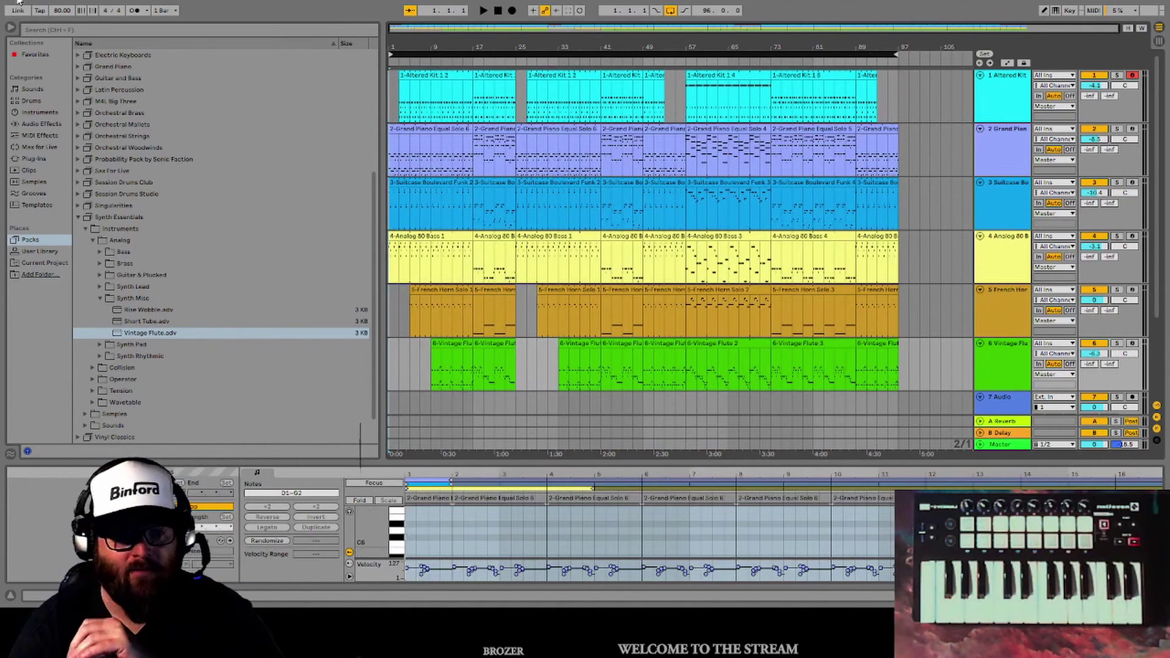
pyautogui.click(679, 53)
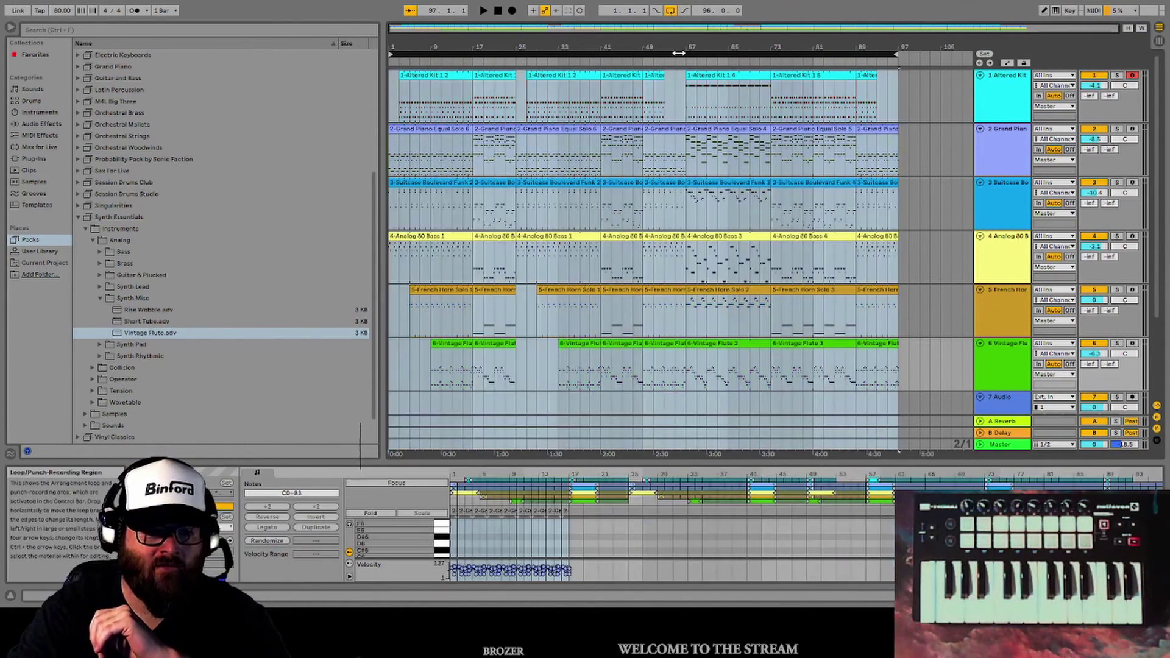